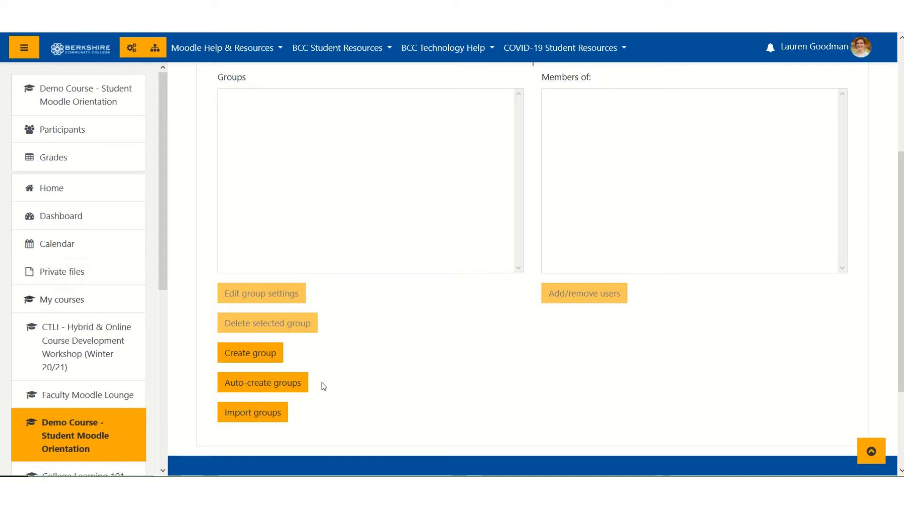
Create a course group named "Research Paper 1 Group A" and save it
click(282, 416)
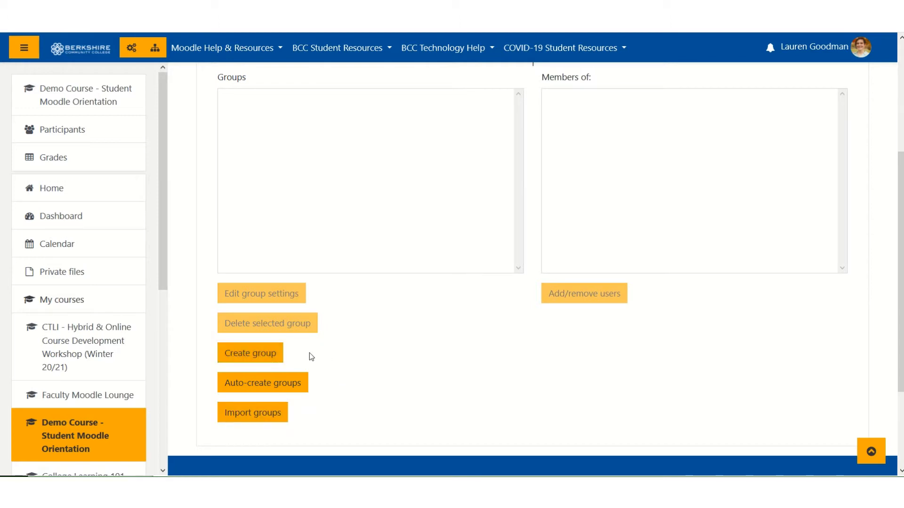
click(269, 355)
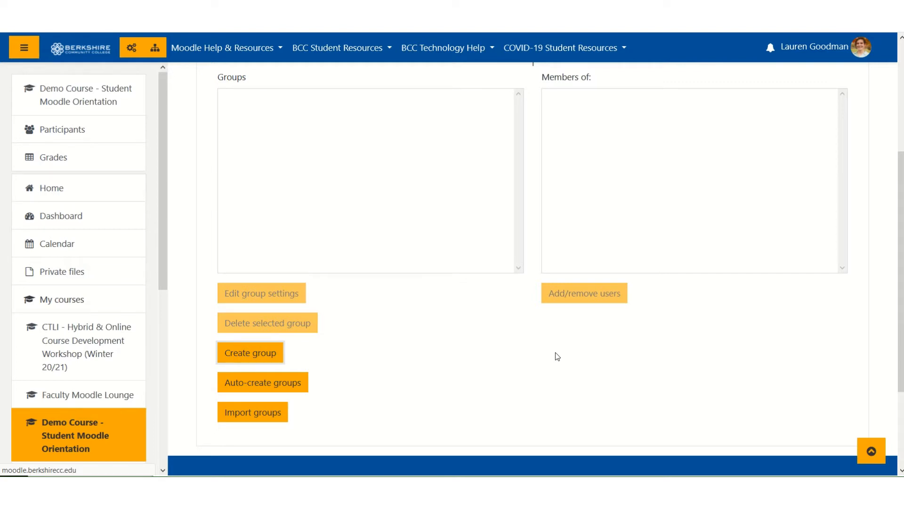
click(523, 242)
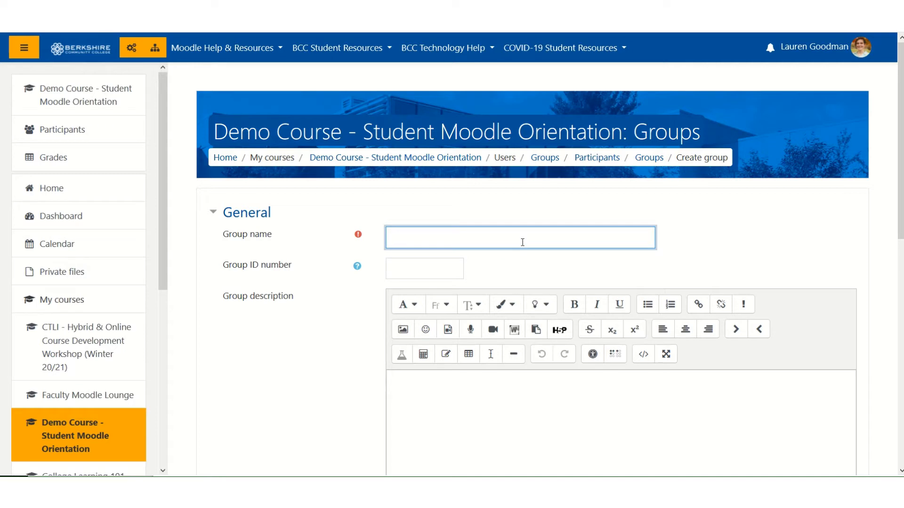
text(Research Paper 1 Group A)
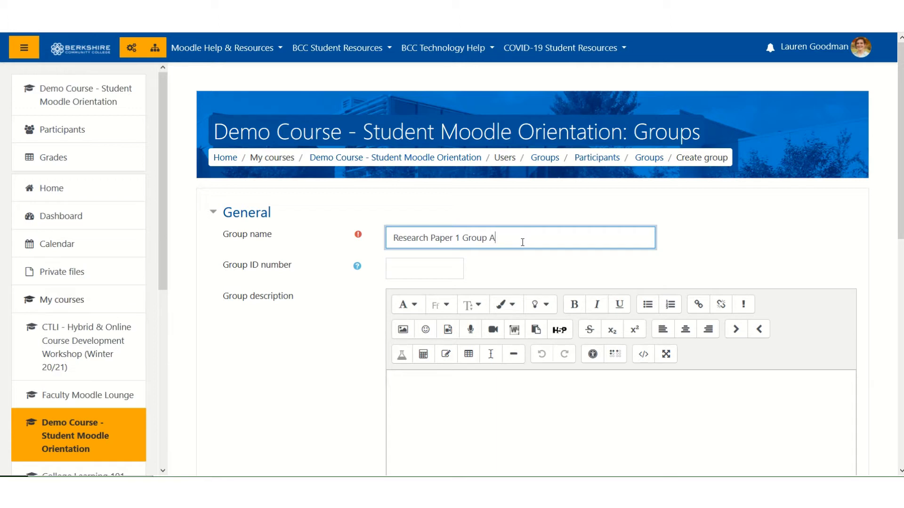
key(ctrl+a)
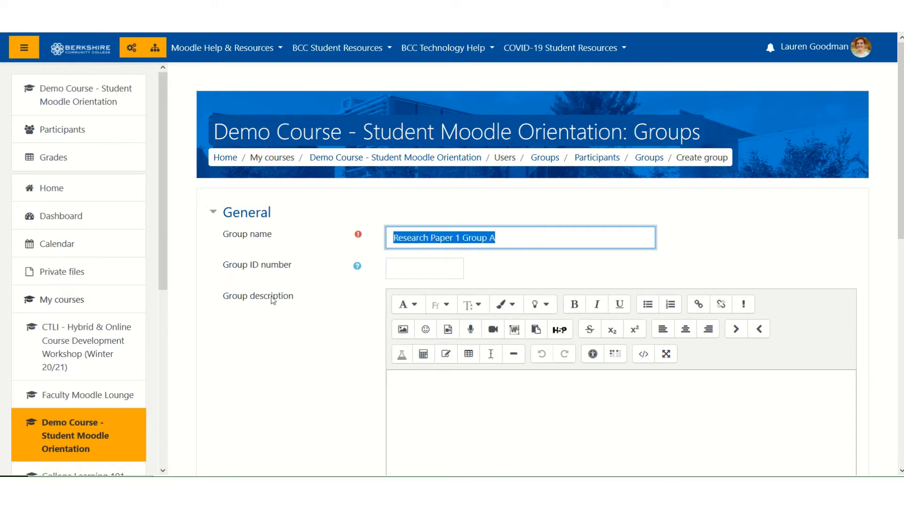
click(343, 368)
scroll(343, 368, down, 5)
scroll(342, 372, down, 4)
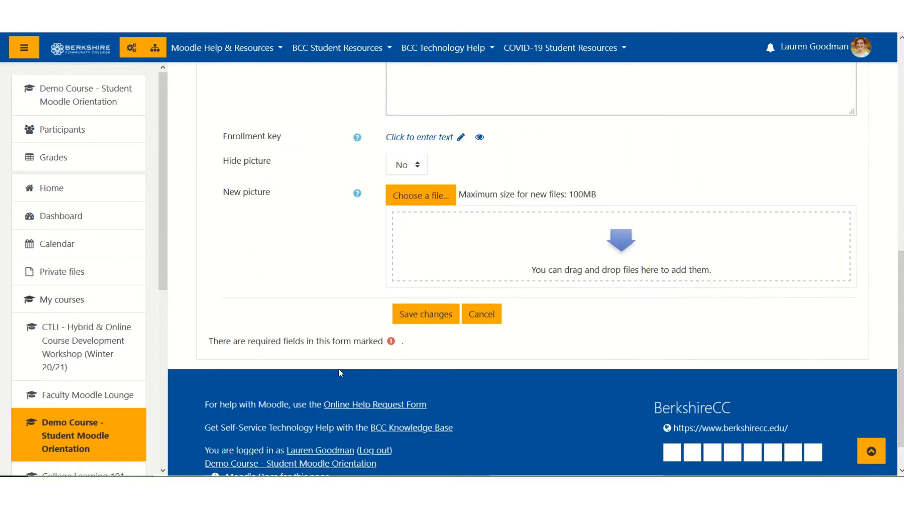
click(421, 315)
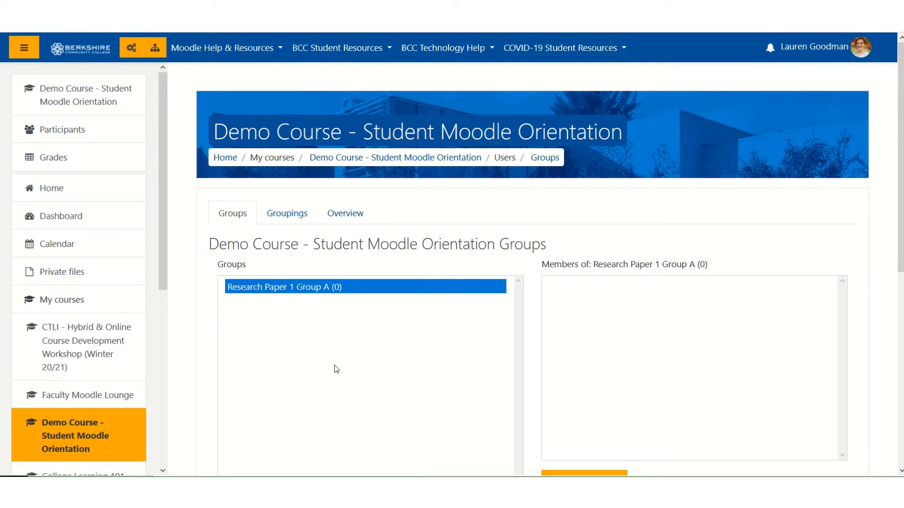
Create a second course group named "Research Paper 1 Group B" and save it
scroll(357, 367, down, 3)
scroll(357, 367, down, 3)
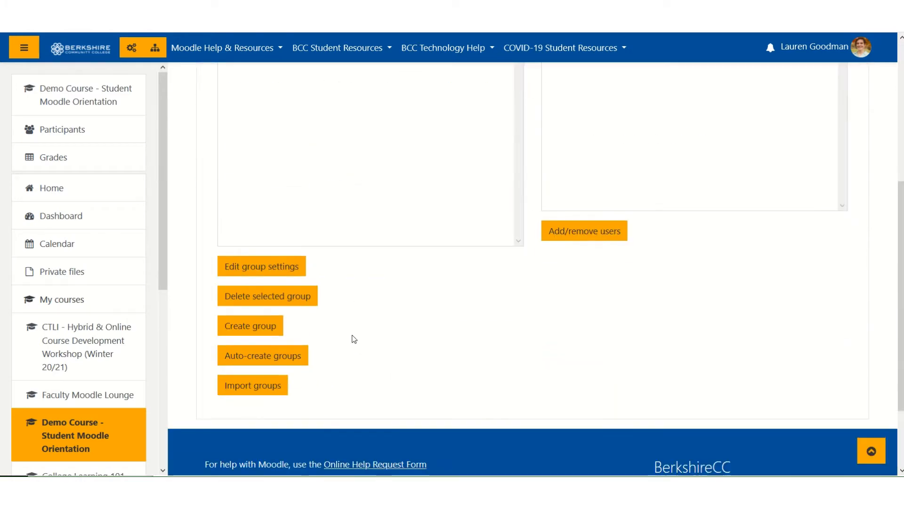
click(263, 326)
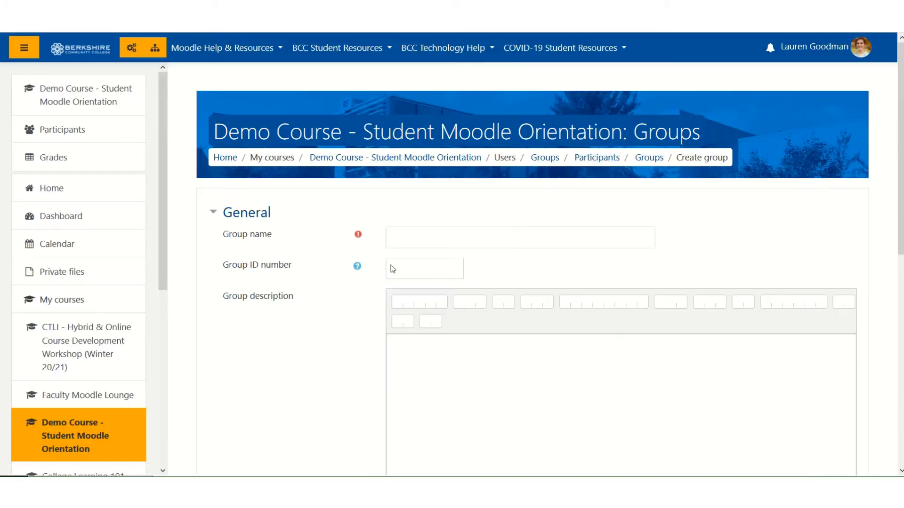
click(434, 242)
text(Research Paper 1 Group A)
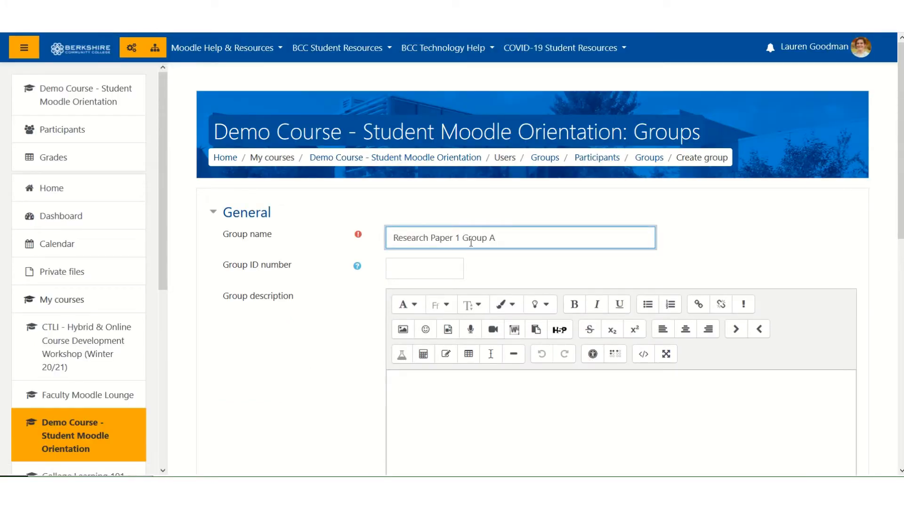
key(BackSpace)
text(B)
scroll(349, 338, down, 5)
scroll(349, 338, down, 5)
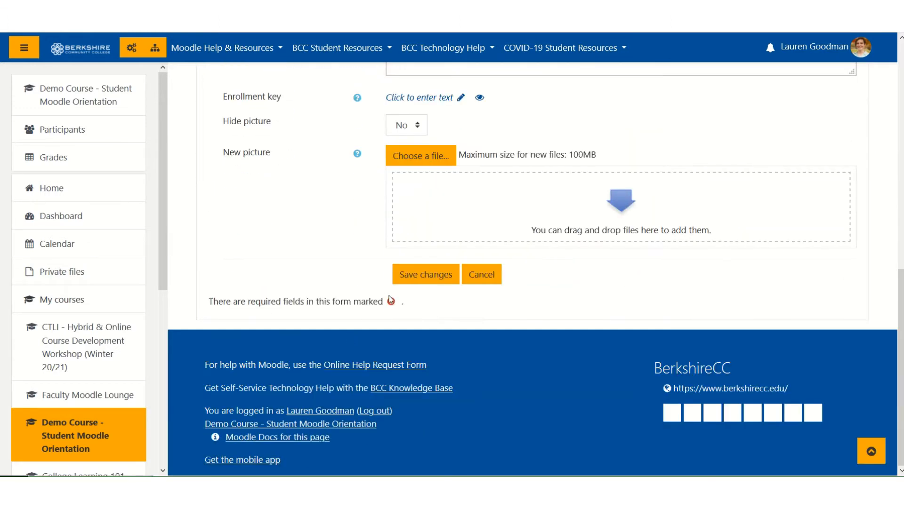
click(437, 277)
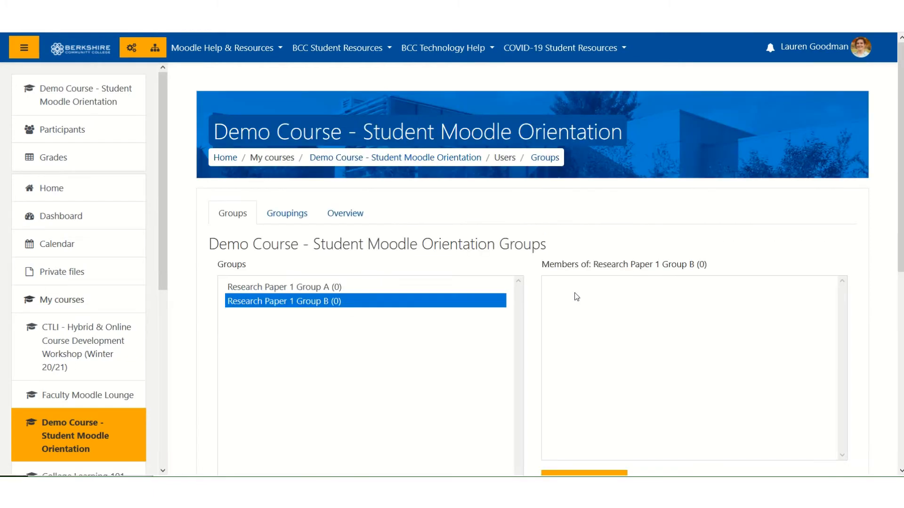
Add Demo Student and Test1 Student as members of Research Paper 1 Group A and return to the groups list
click(329, 286)
click(331, 303)
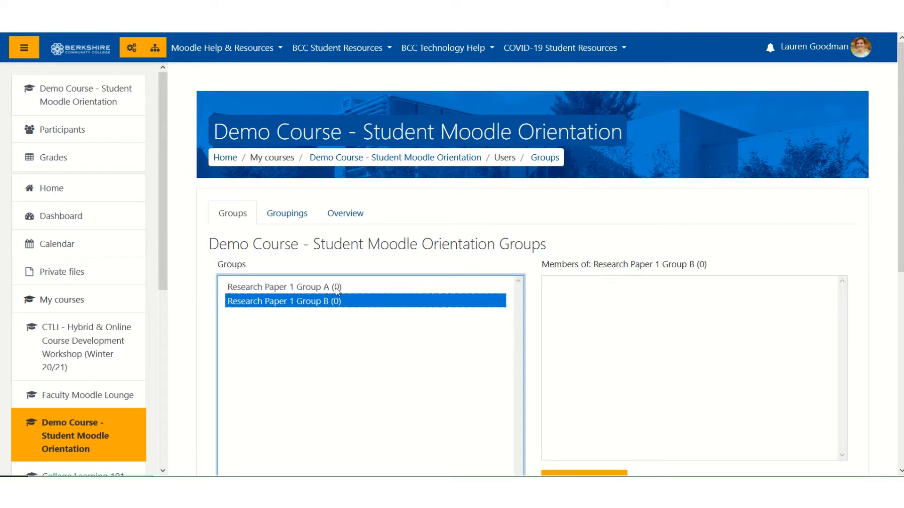
scroll(344, 288, down, 1)
click(348, 224)
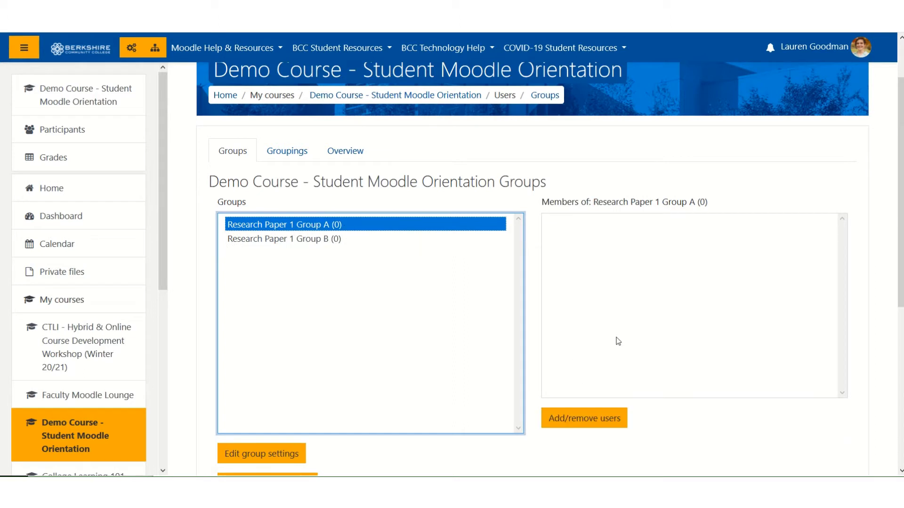
click(610, 427)
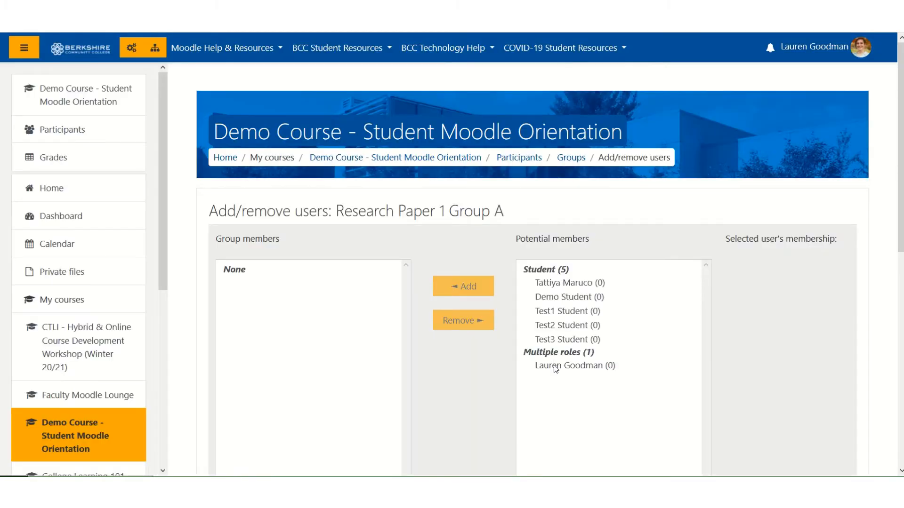
click(561, 299)
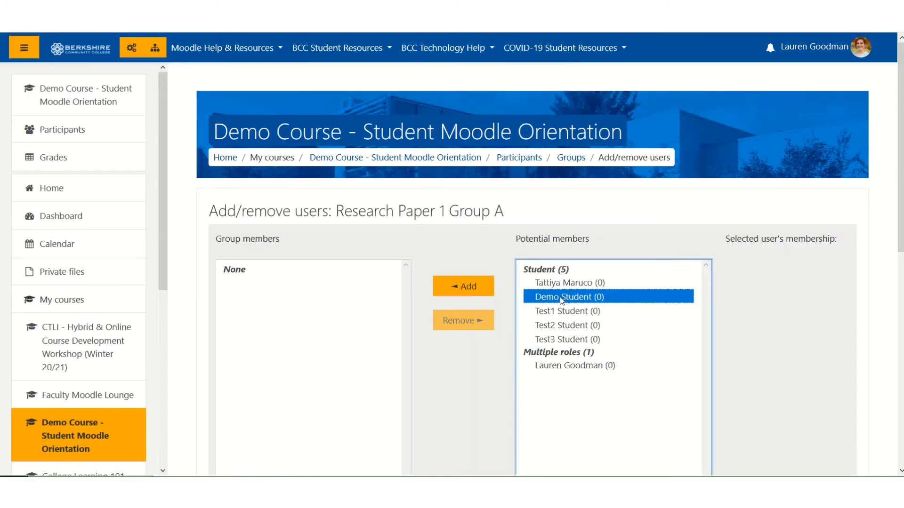
ctrl+click(560, 311)
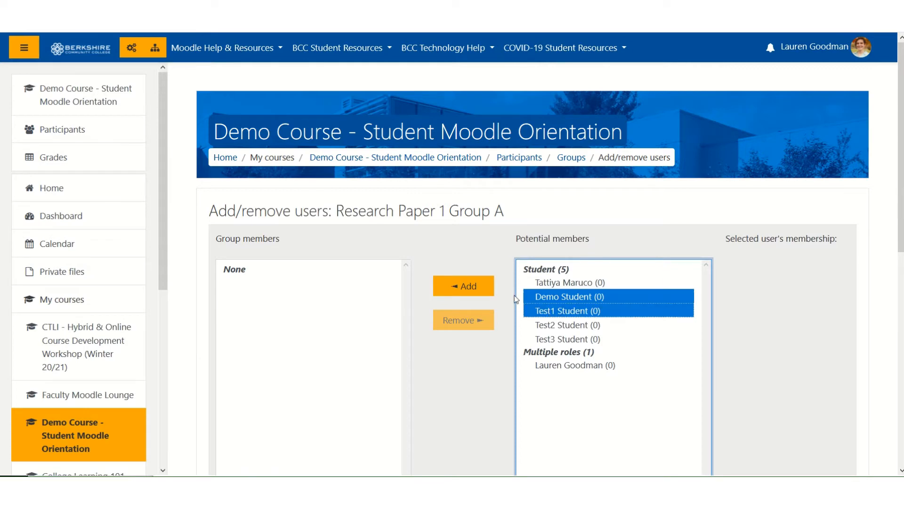
click(569, 307)
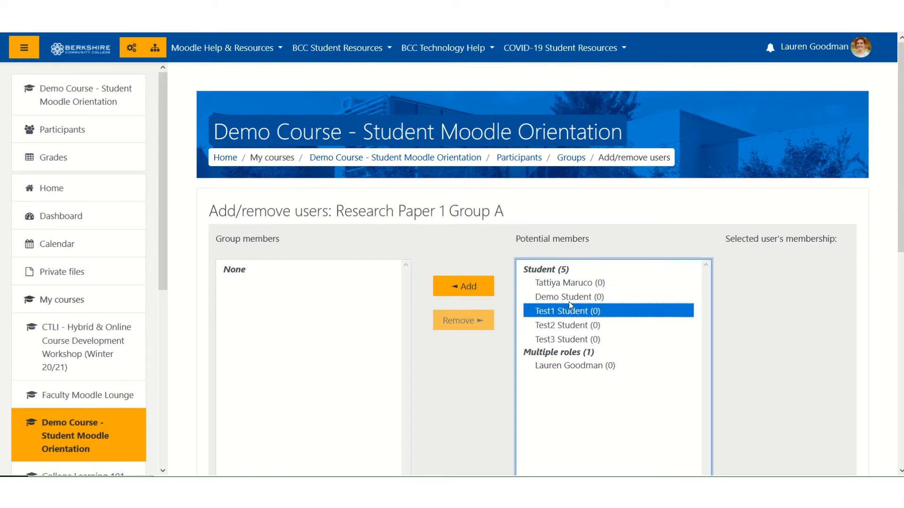
click(568, 302)
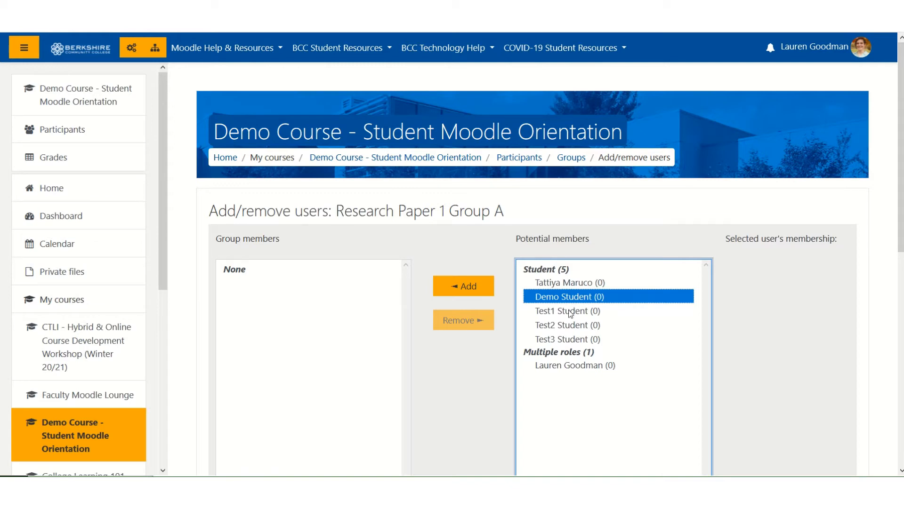
ctrl+click(570, 314)
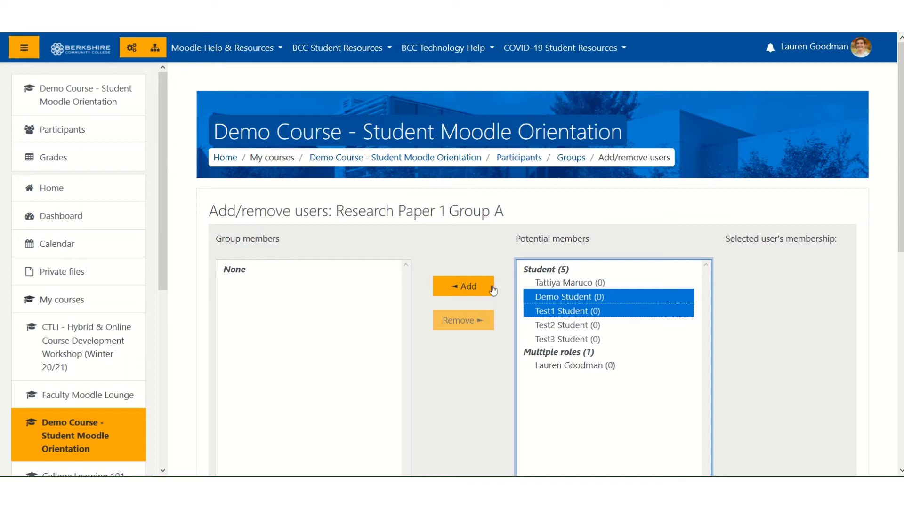
click(474, 290)
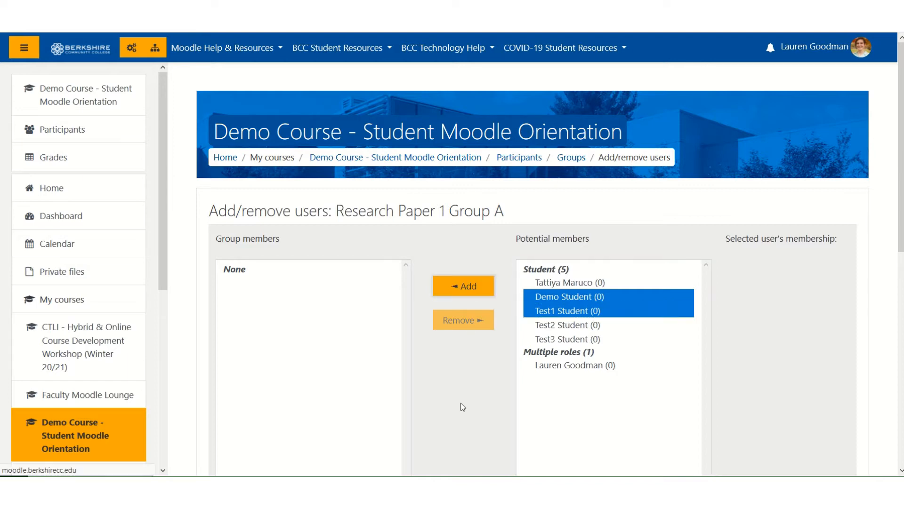
scroll(461, 403, down, 5)
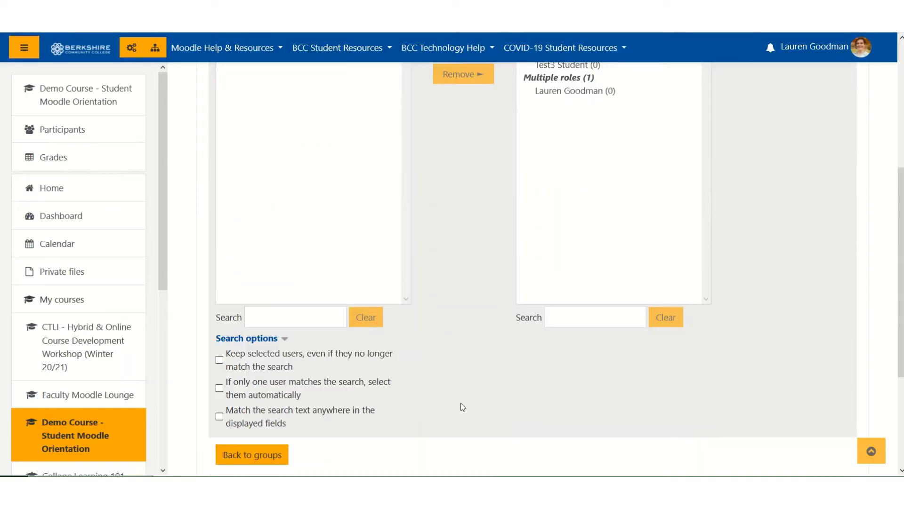
click(234, 452)
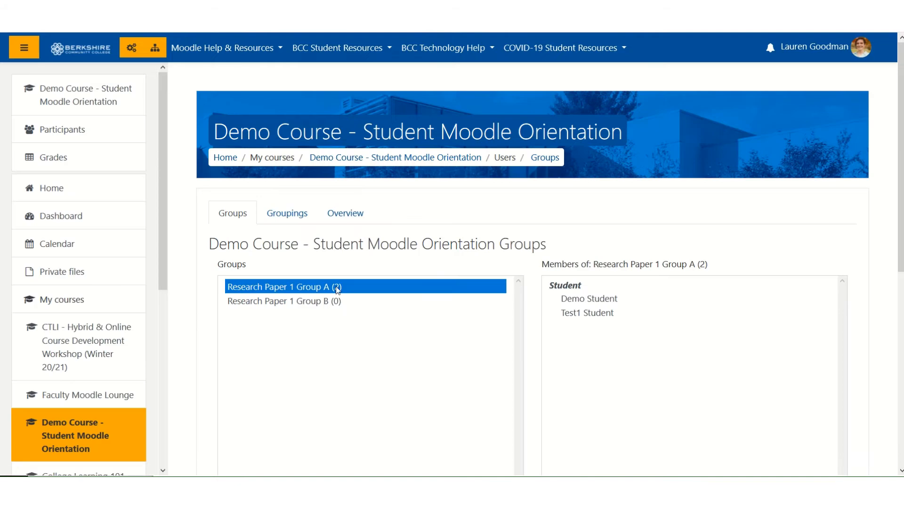
Add Test2 Student and Test3 Student to Research Paper 1 Group B, return to the groups list and check both groups' members
click(337, 303)
scroll(596, 348, down, 1)
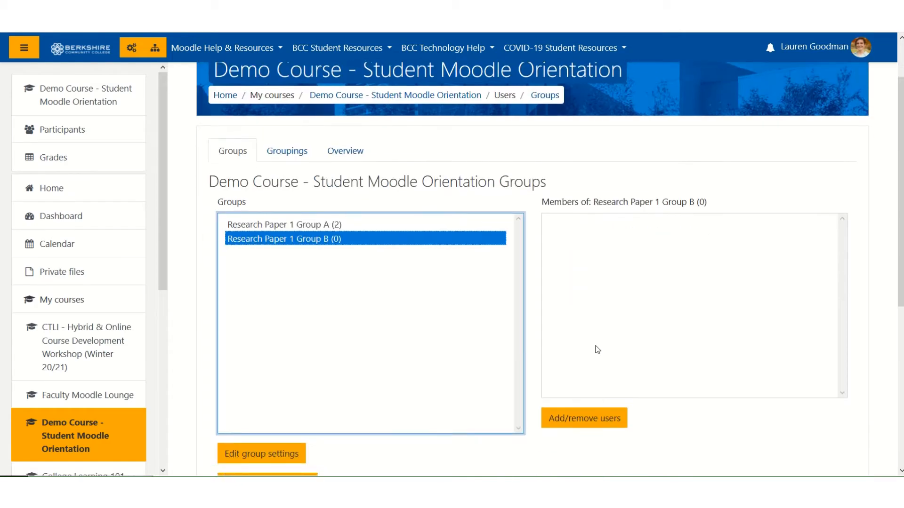
click(584, 419)
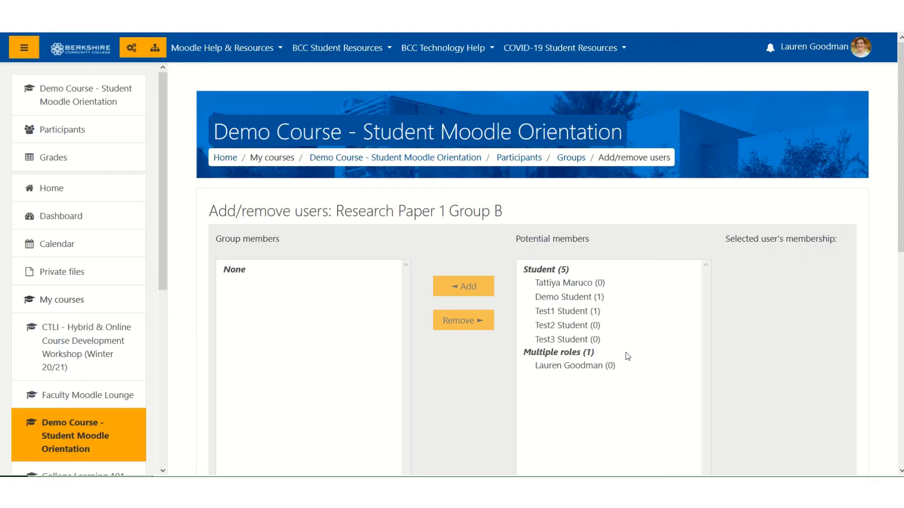
click(594, 328)
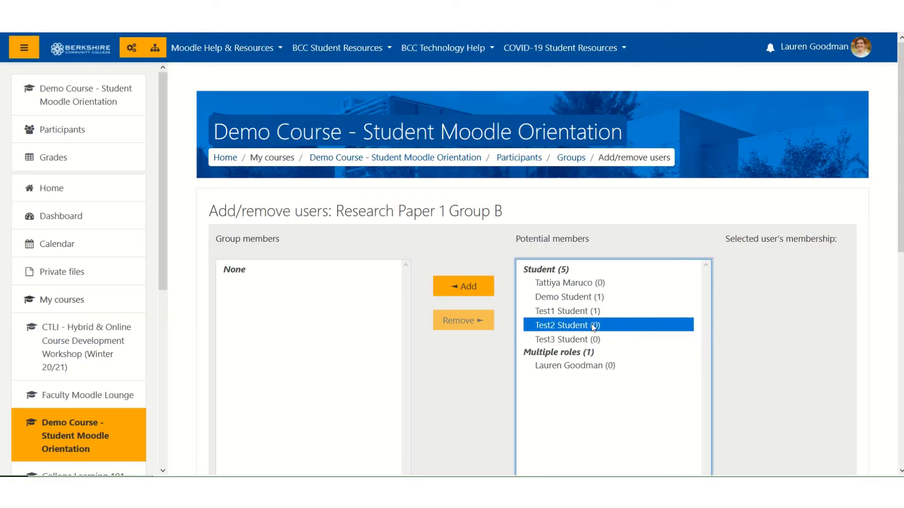
shift+click(593, 340)
click(478, 292)
scroll(476, 418, down, 4)
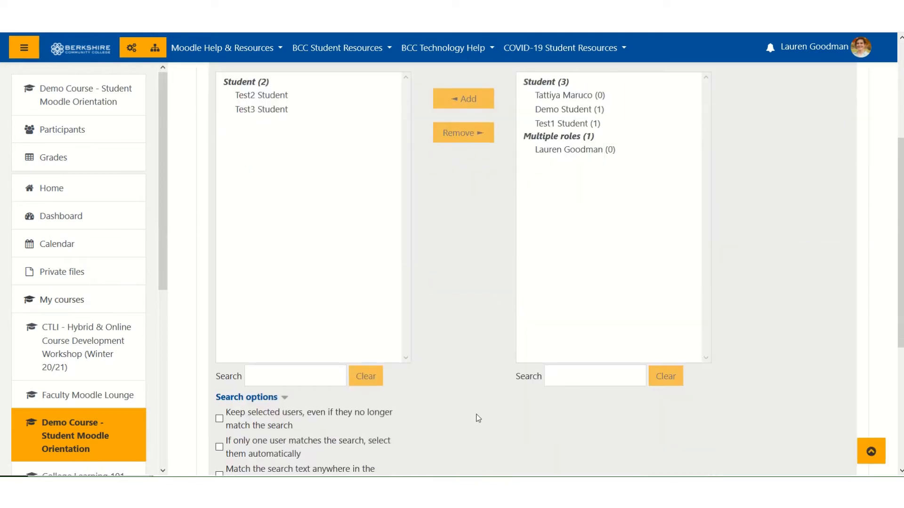
scroll(477, 417, down, 3)
click(265, 389)
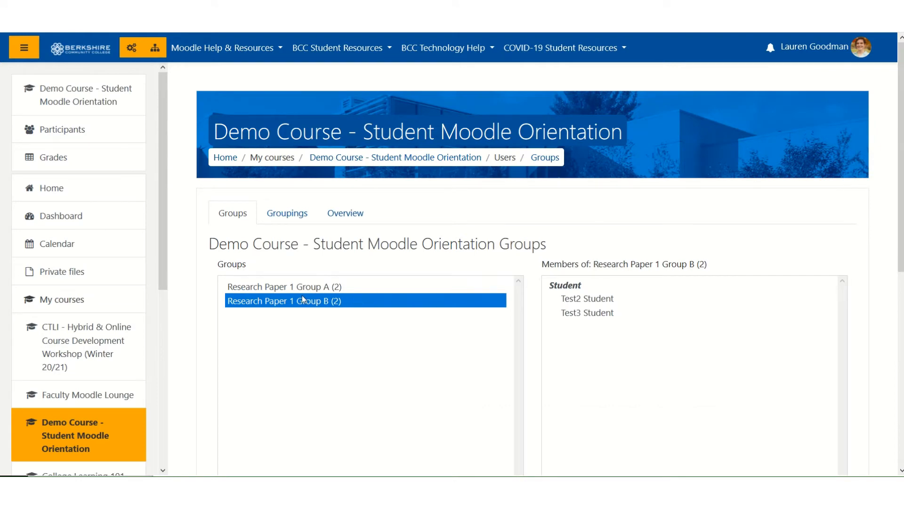
click(343, 287)
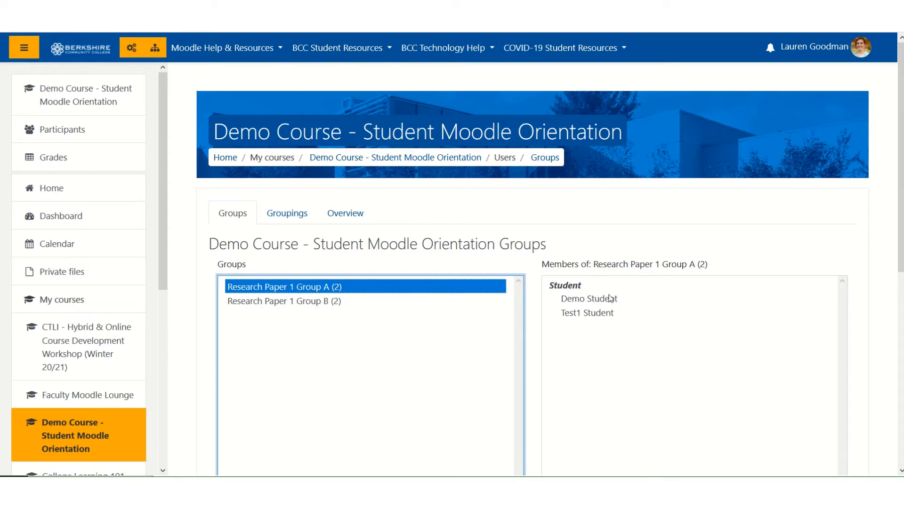
click(467, 303)
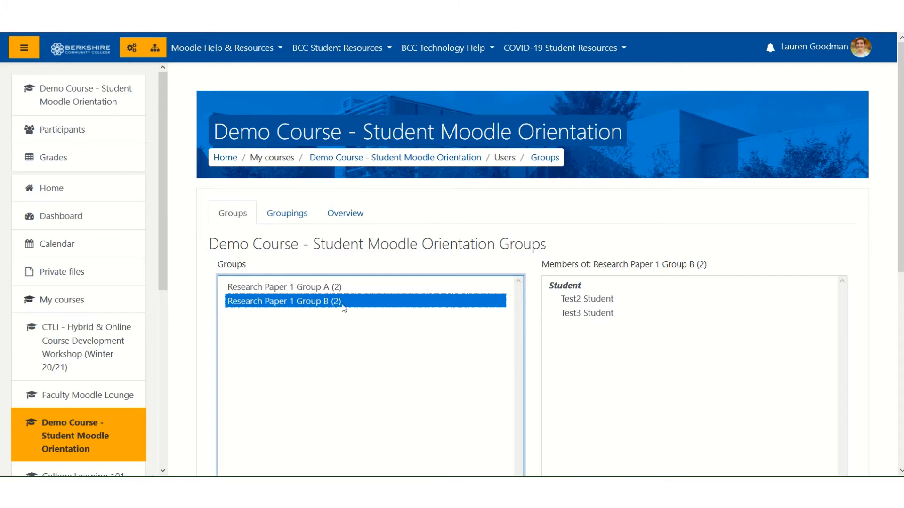
Create a course grouping named "Research Paper 1" and save it
scroll(309, 292, down, 1)
scroll(307, 289, down, 5)
scroll(307, 292, up, 5)
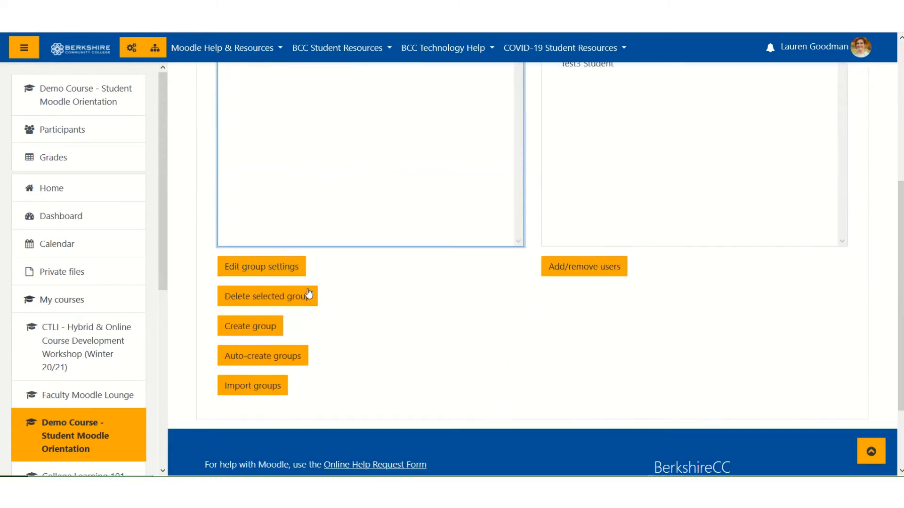
click(289, 158)
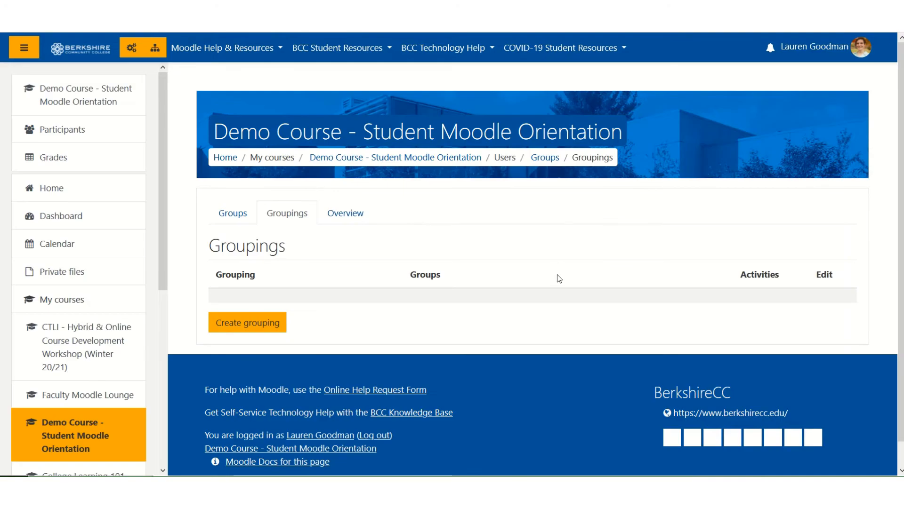
click(241, 328)
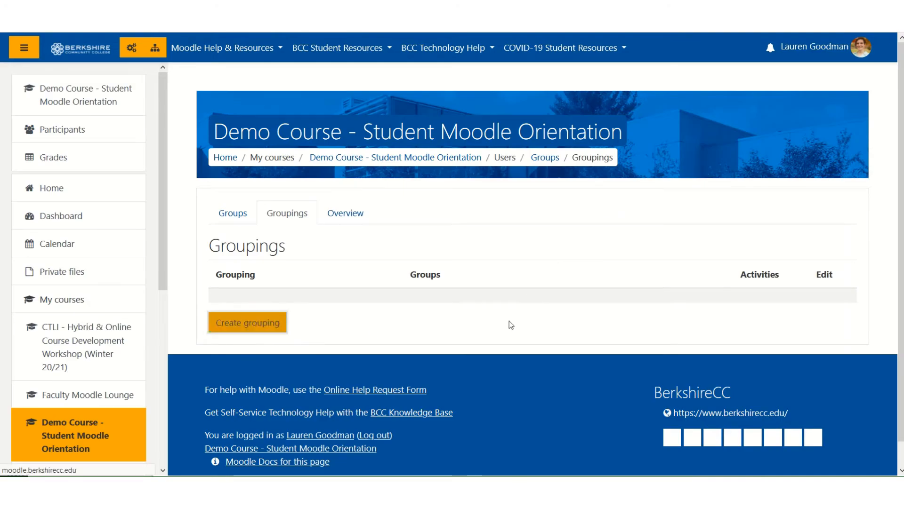
click(548, 256)
text(Research Paper 1)
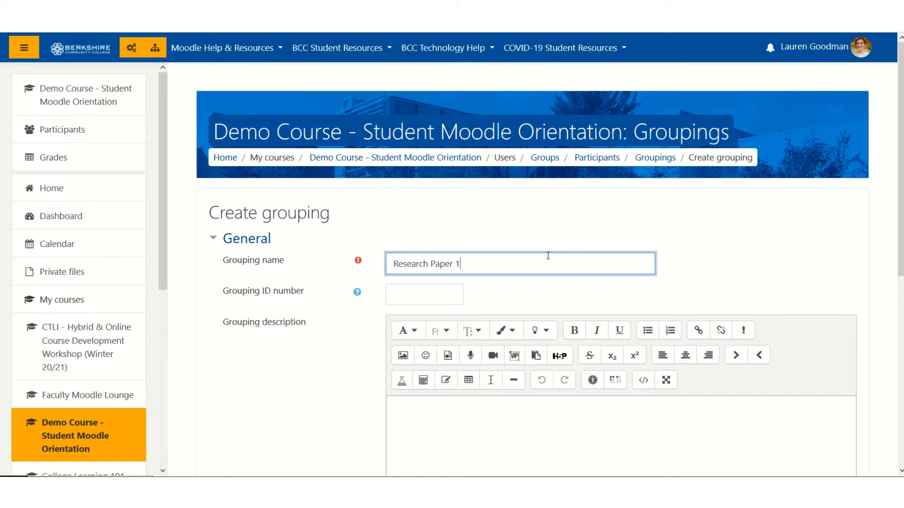
scroll(548, 256, down, 5)
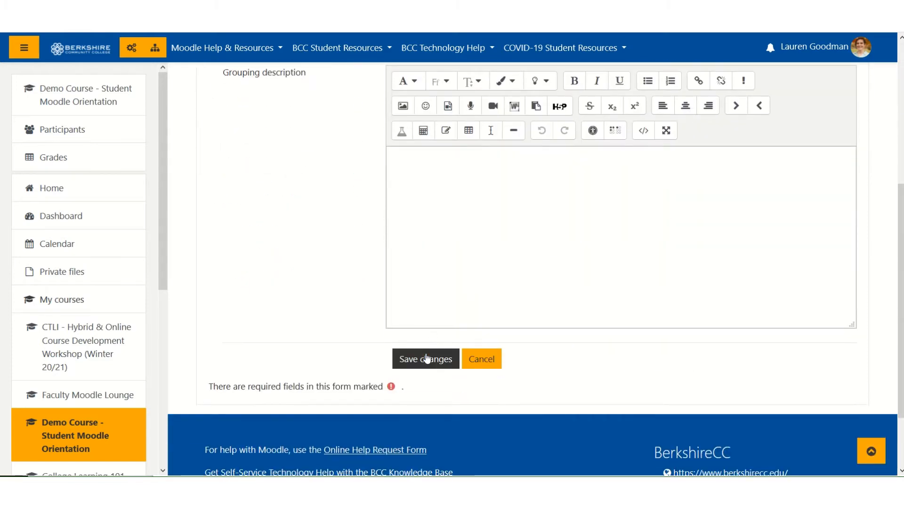
click(430, 362)
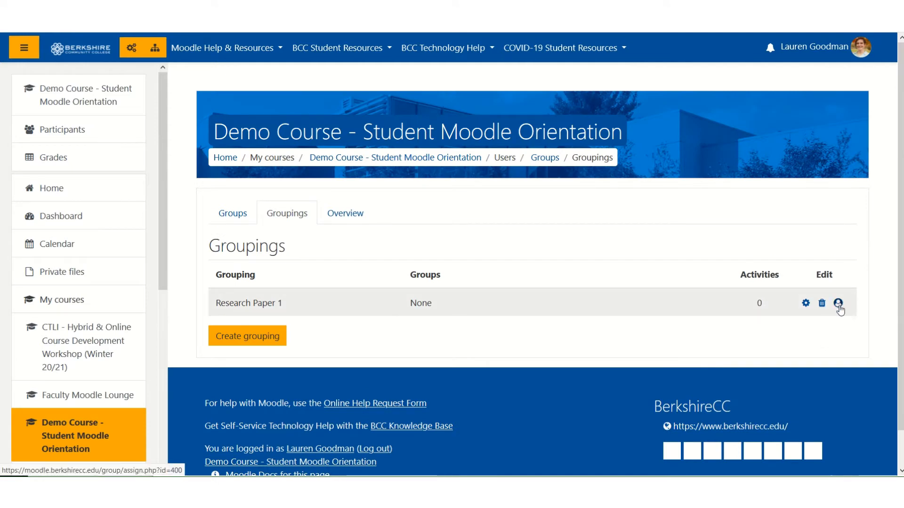
Add Research Paper 1 Group A and Research Paper 1 Group B to the Research Paper 1 grouping and return to the groupings list
click(838, 304)
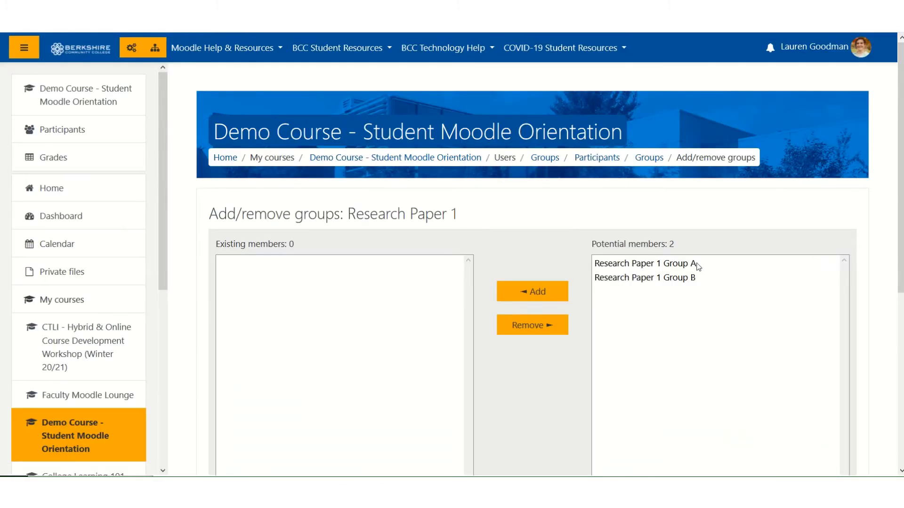
click(698, 264)
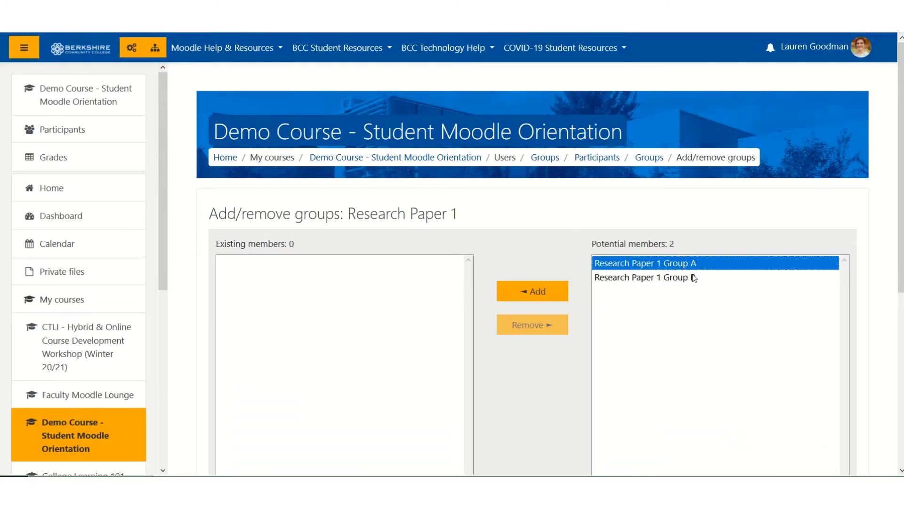
shift+click(695, 278)
click(533, 292)
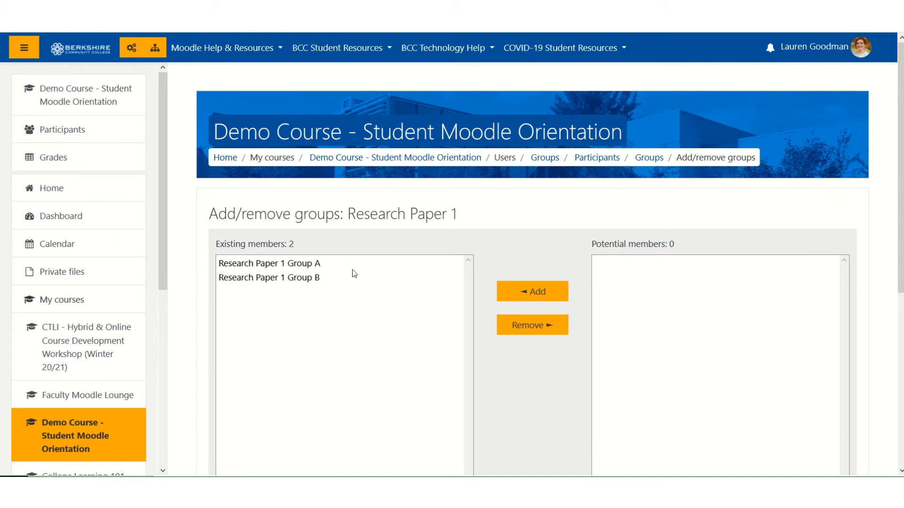
scroll(499, 366, down, 4)
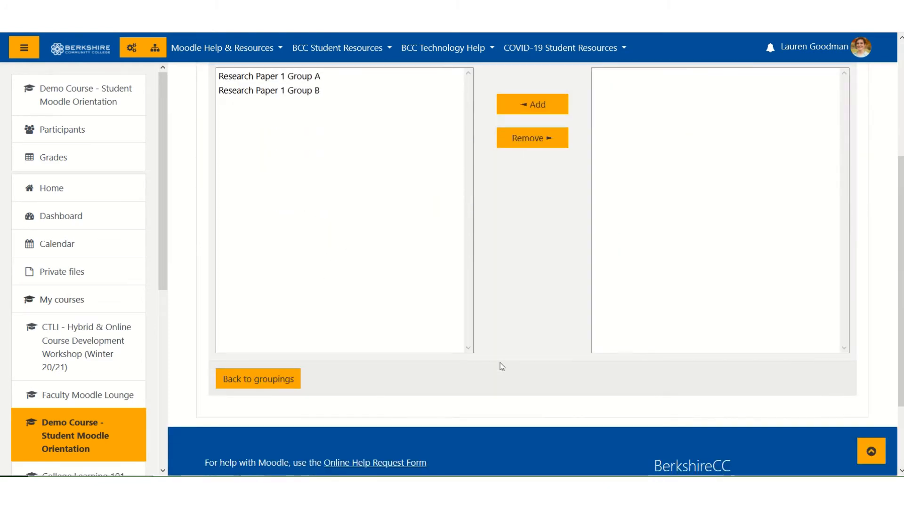
click(284, 389)
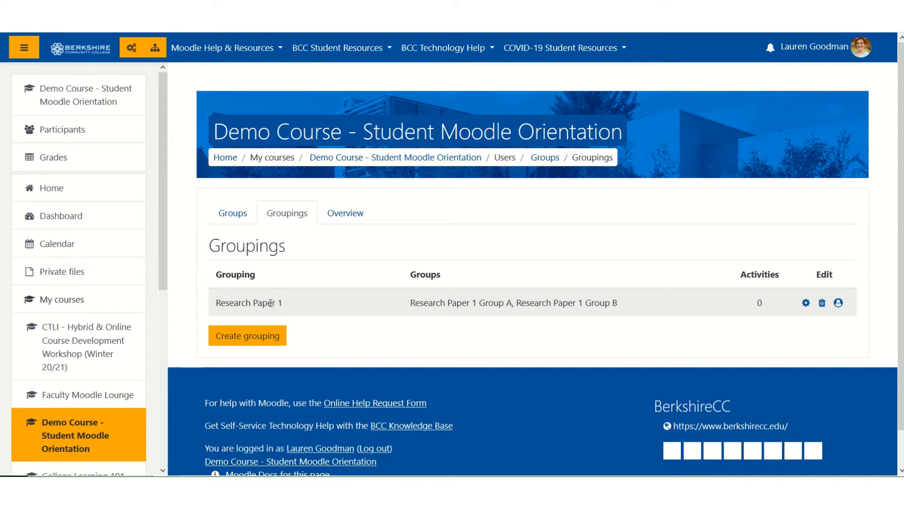
drag(409, 303, 642, 302)
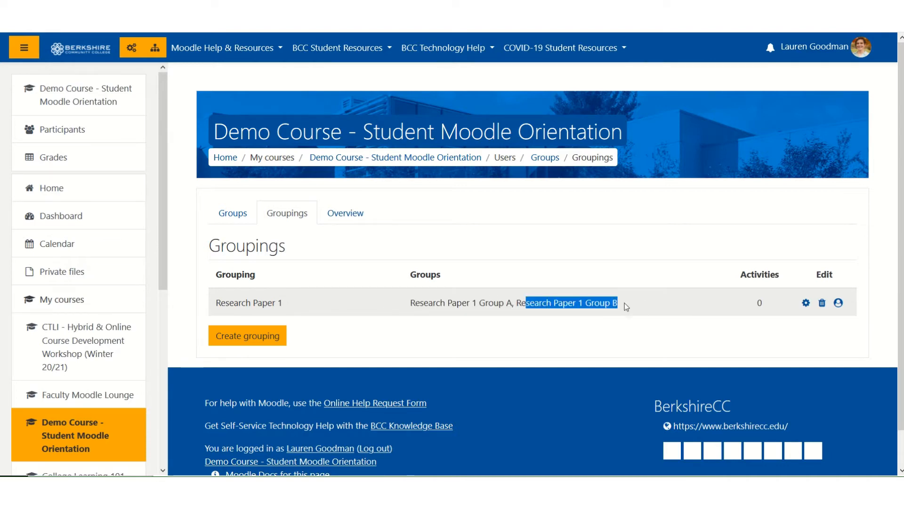
click(613, 305)
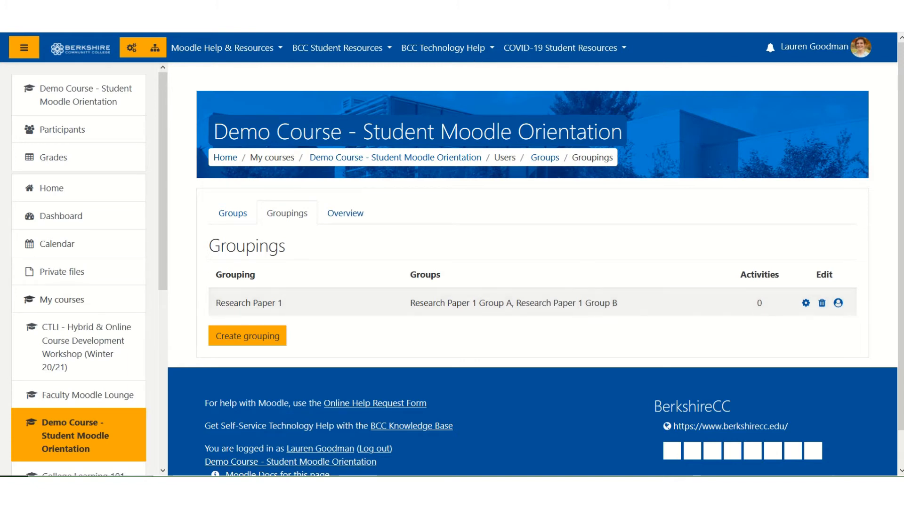
mouse_move(451, 2)
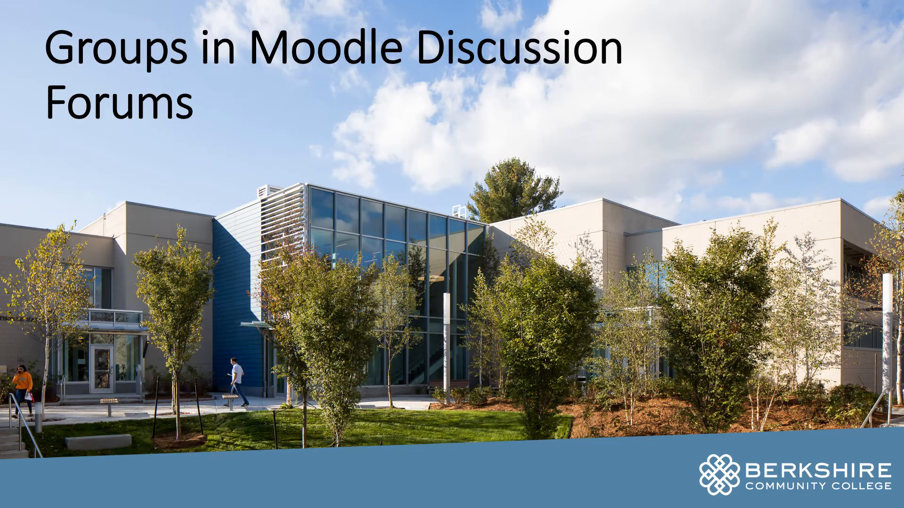
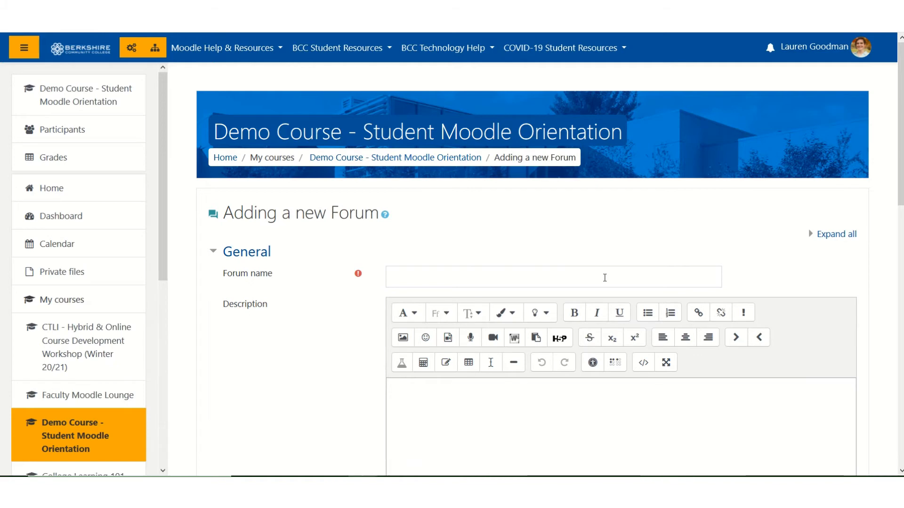
Name the new forum "Example Separate Groups Forum" and paste the copied placeholder text as its description
click(604, 277)
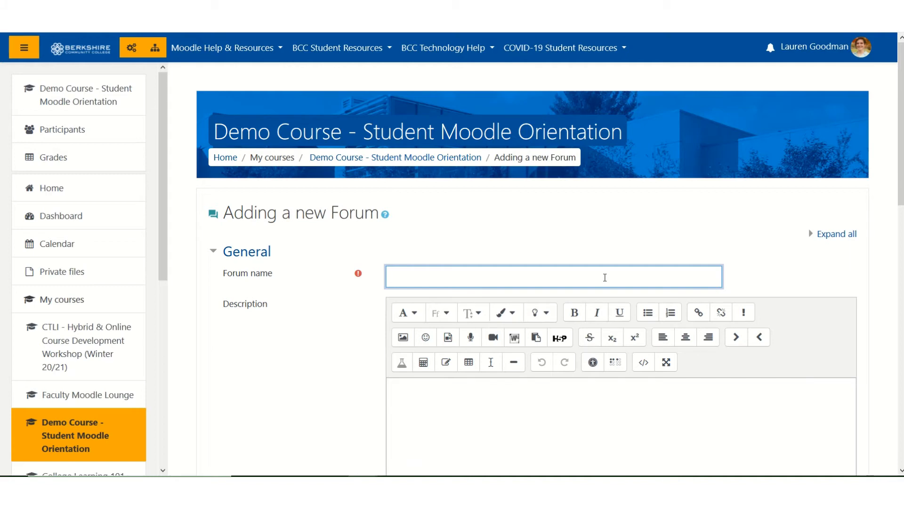
text(Example Separate Gr)
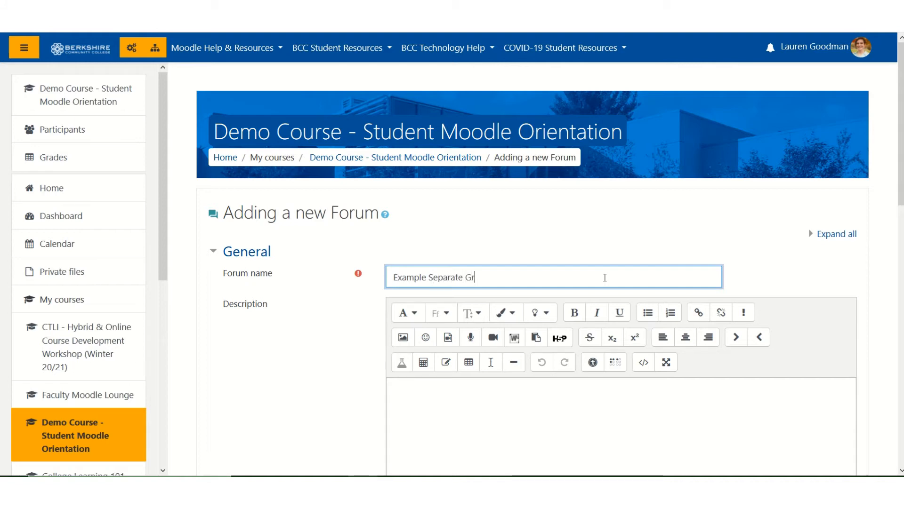
text(oups Forum)
scroll(605, 278, down, 3)
click(494, 279)
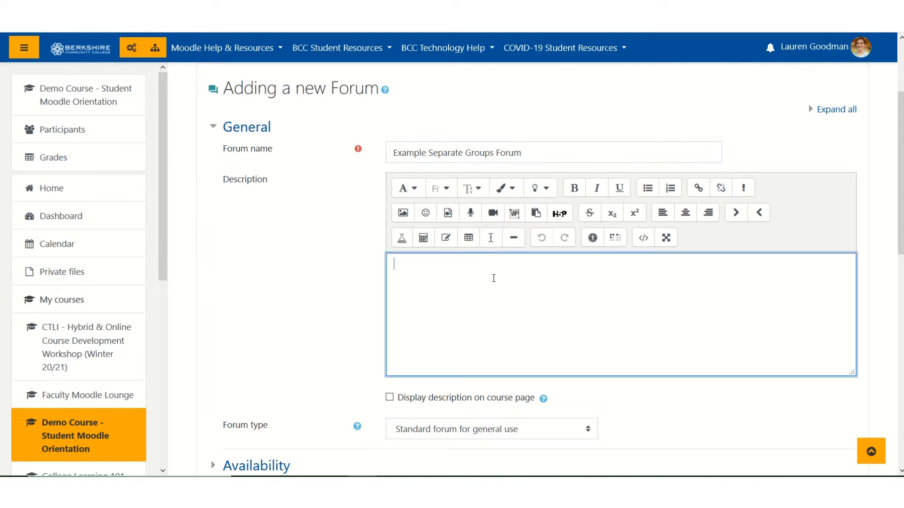
key(ctrl+v)
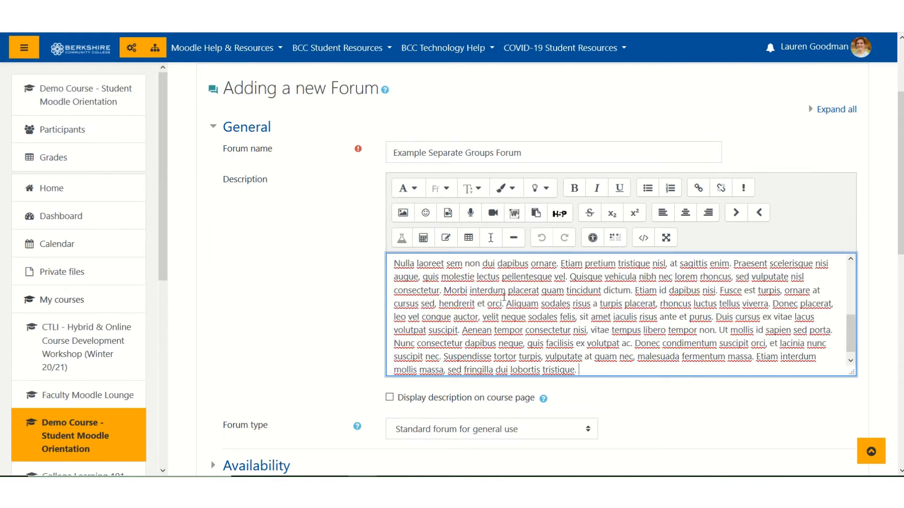
scroll(494, 279, up, 5)
scroll(515, 351, down, 5)
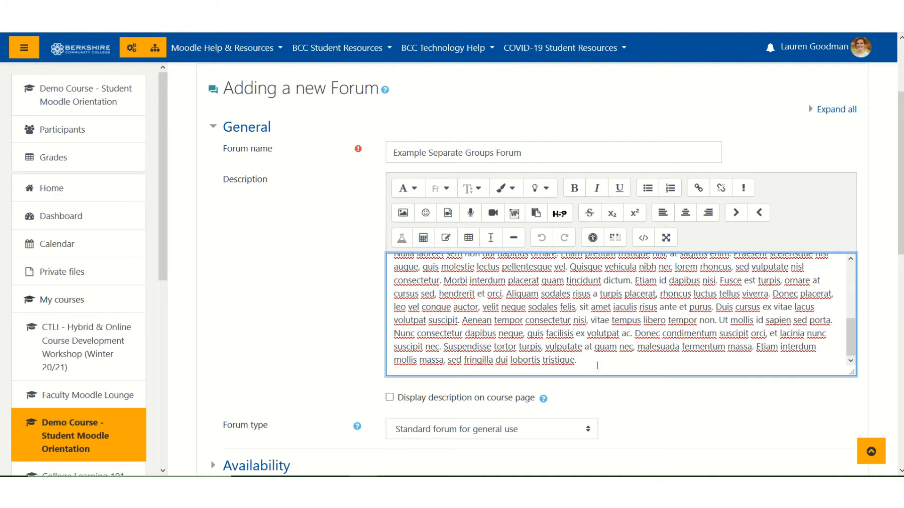
Expand all the forum's settings sections and review the forum type choices, keeping Standard forum for general use
click(831, 112)
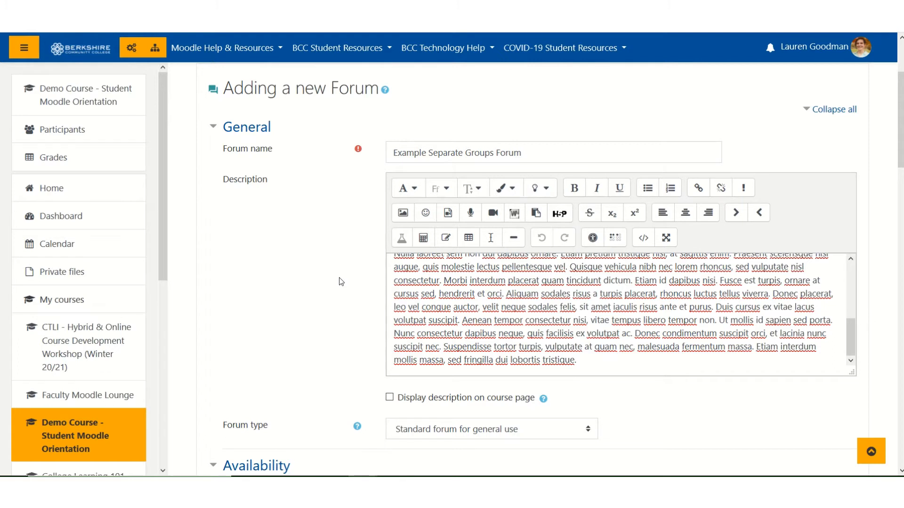
scroll(341, 281, down, 3)
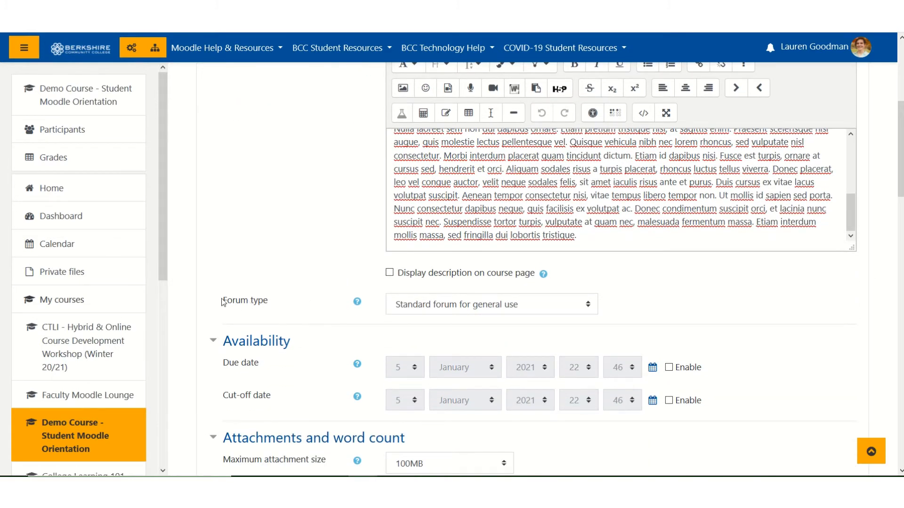
drag(222, 302, 271, 301)
click(438, 303)
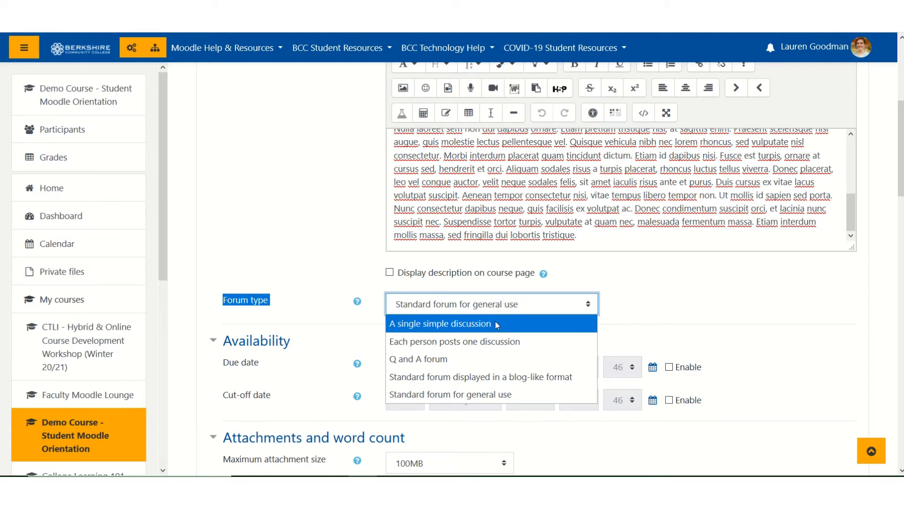
click(654, 306)
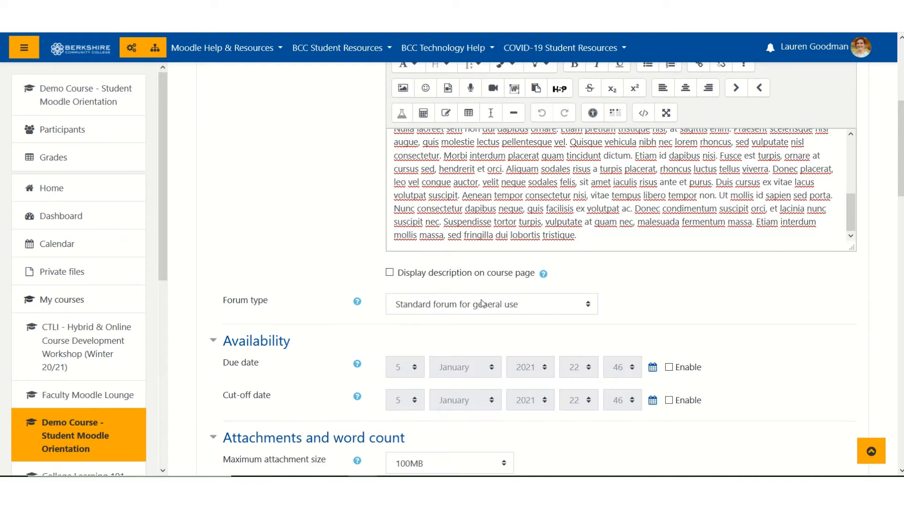
Set the grade type for whole forum grading to Point
scroll(732, 311, down, 10)
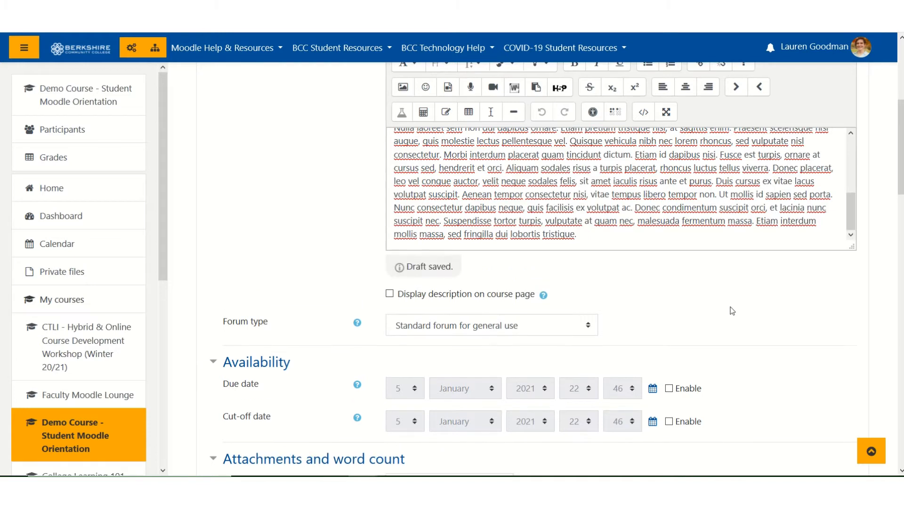
scroll(730, 307, down, 4)
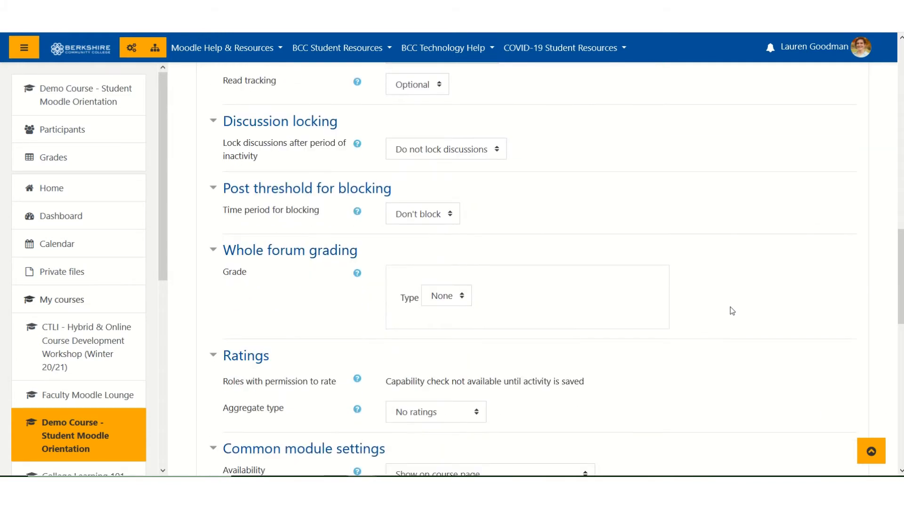
click(446, 236)
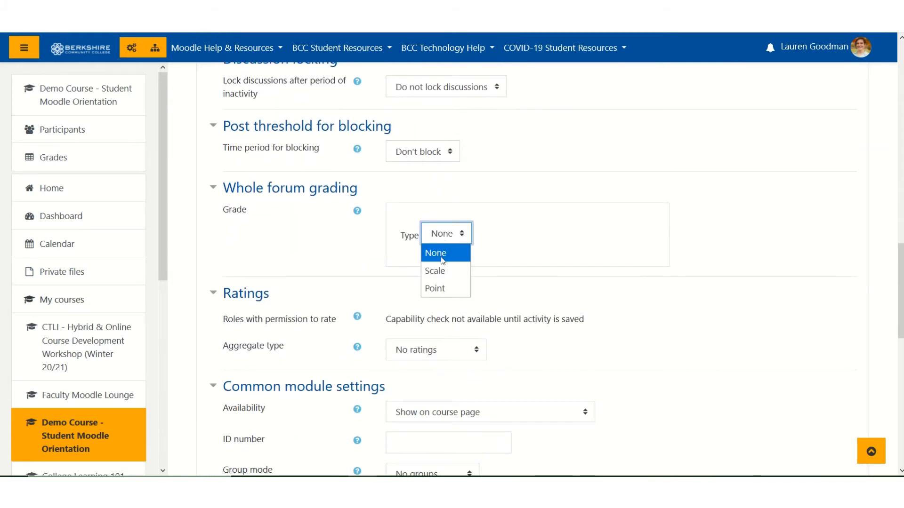
click(454, 286)
Review the forum's availability options in the common module settings, keeping Show on course page
scroll(656, 271, down, 5)
scroll(659, 274, down, 3)
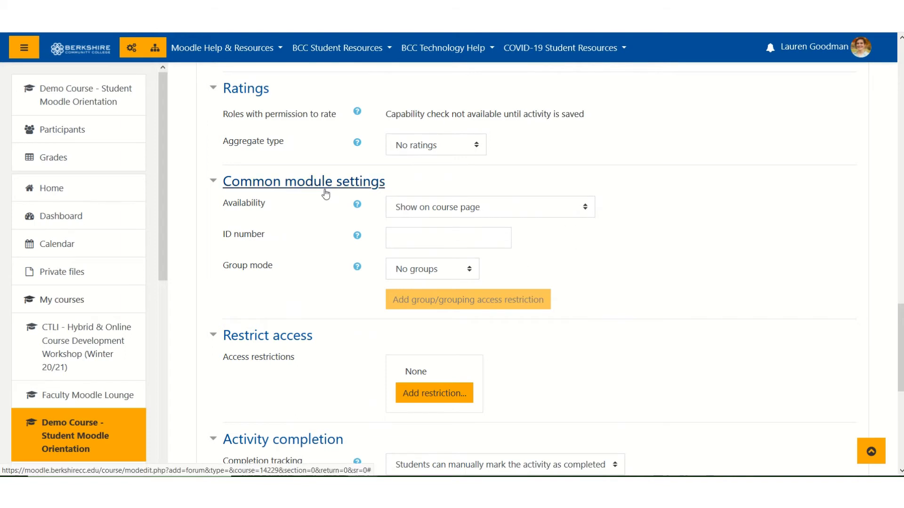
click(450, 208)
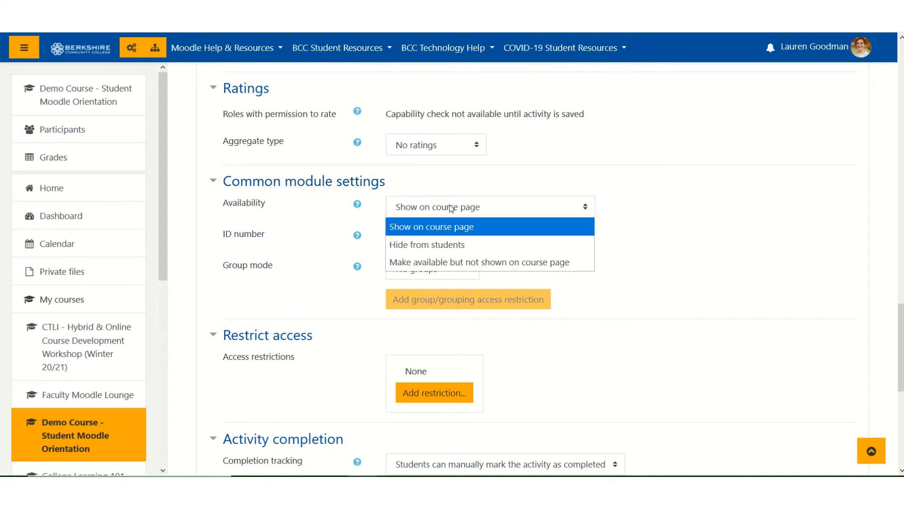
click(490, 208)
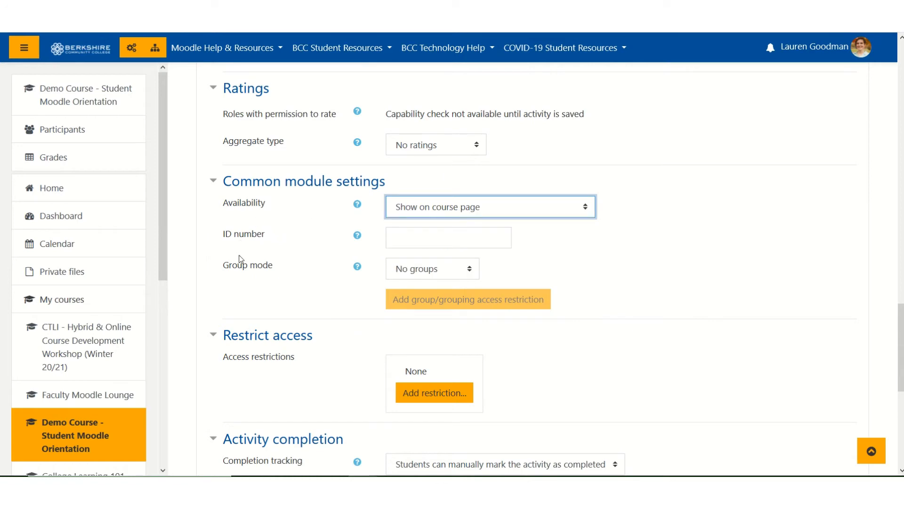
Set the forum's group mode to Separate groups and its grouping to Research Paper 1
drag(222, 266, 279, 267)
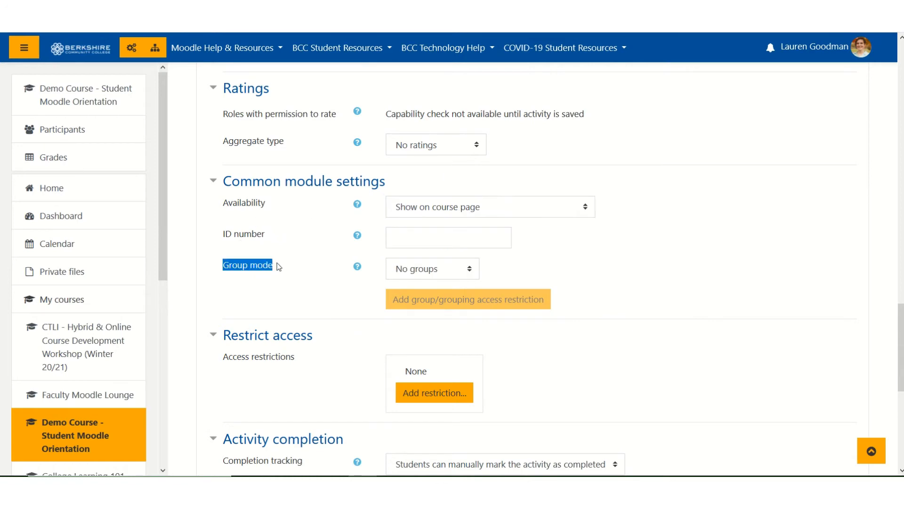
click(279, 267)
click(445, 269)
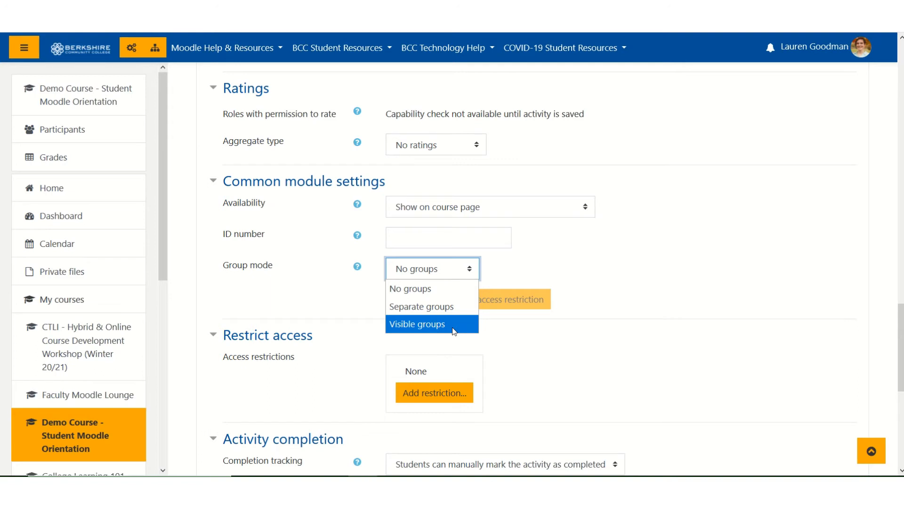
click(435, 306)
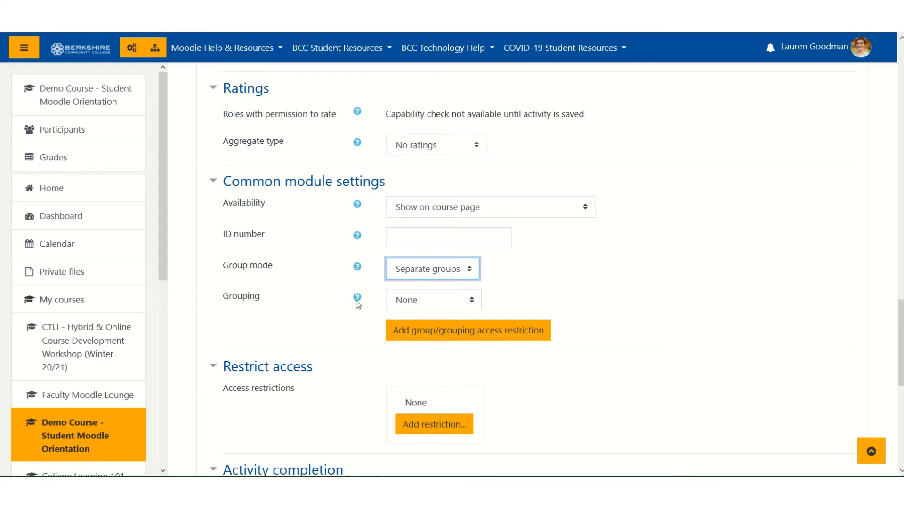
click(454, 300)
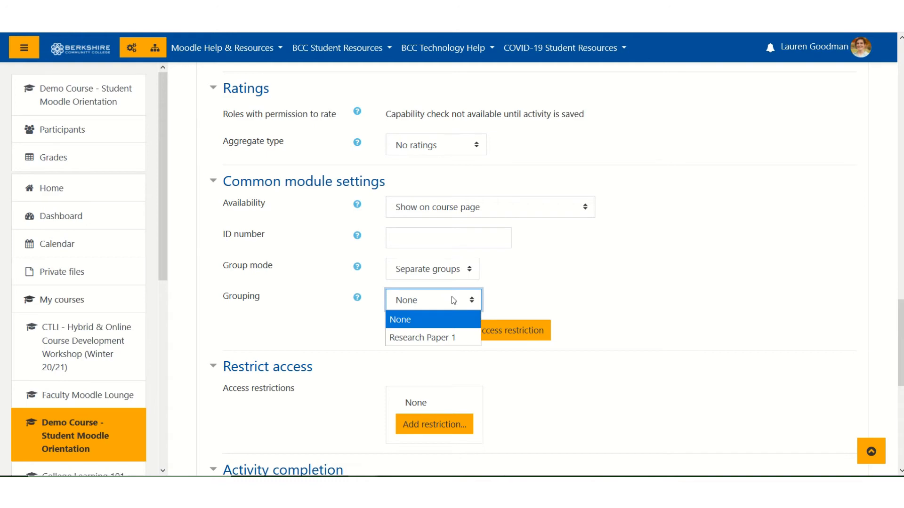
click(437, 337)
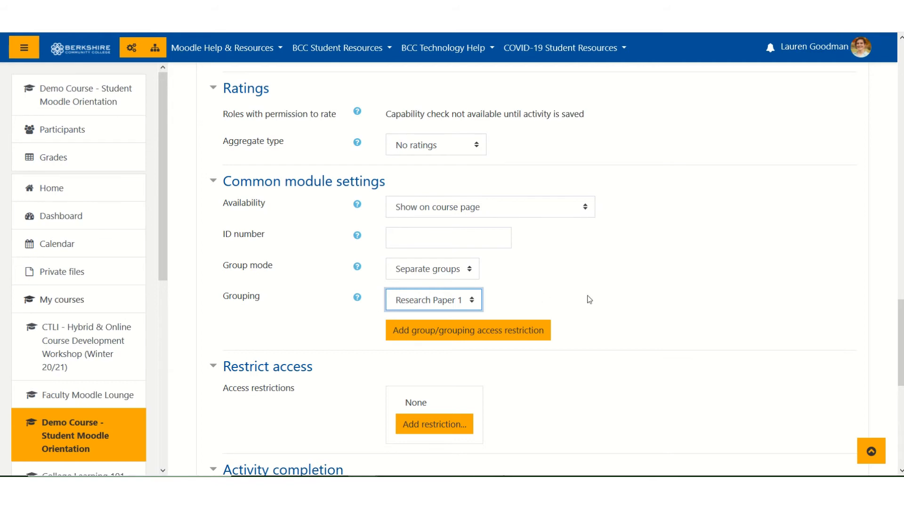
Save the separate groups forum and display it to review its prompt and group selector
scroll(588, 299, down, 7)
scroll(589, 300, down, 1)
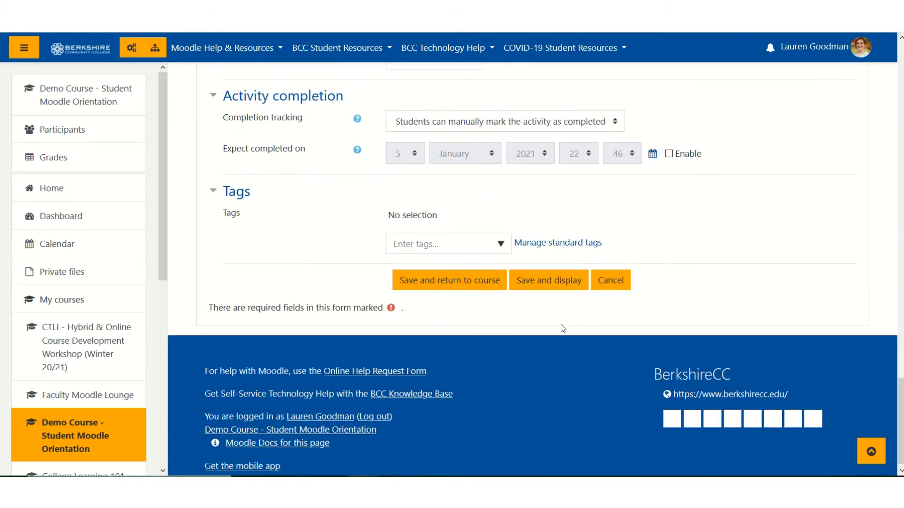
click(539, 286)
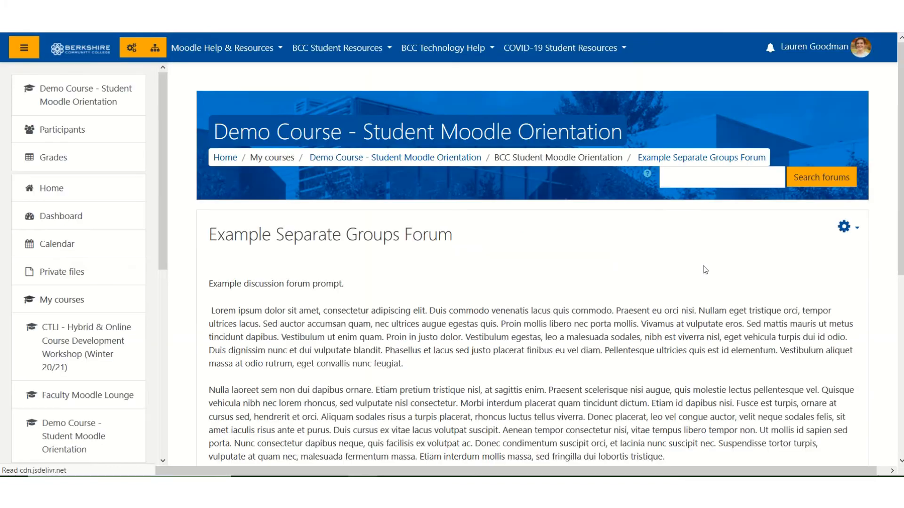
scroll(704, 270, down, 3)
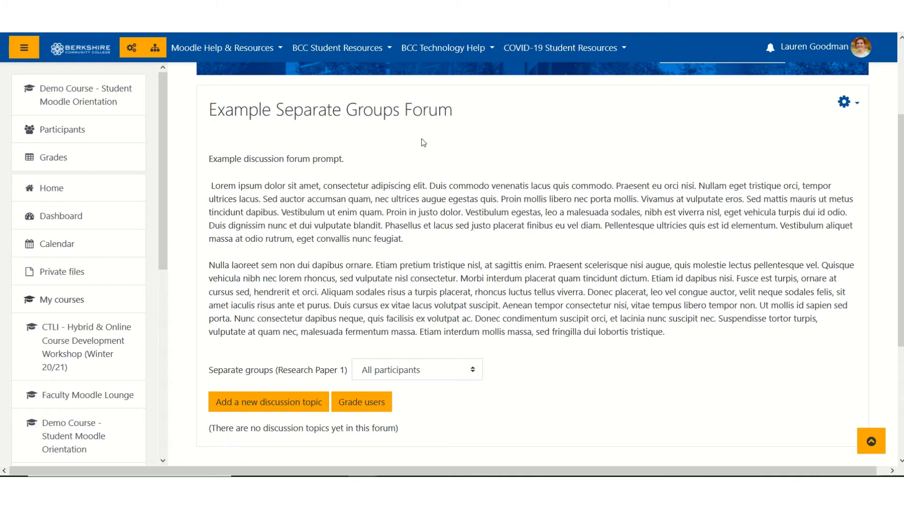
scroll(421, 141, up, 2)
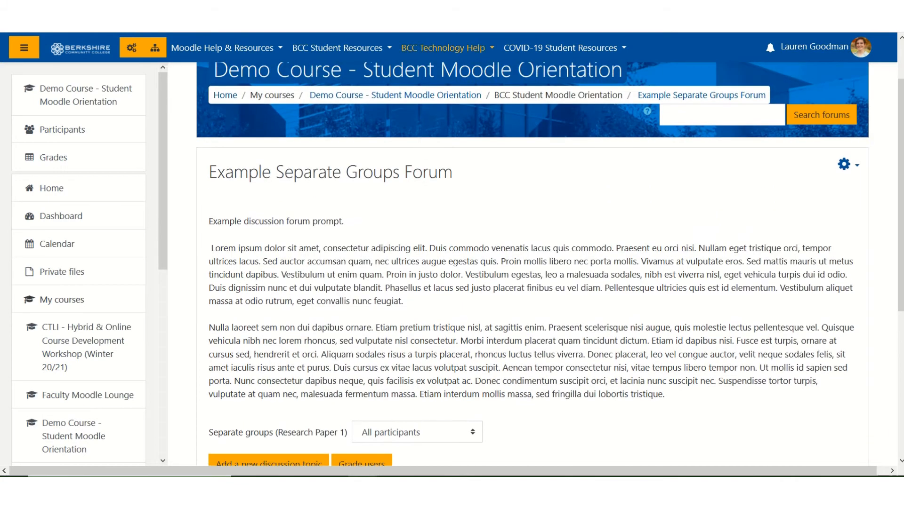
Open the course's participants list and check which Research Paper 1 group each student belongs to
mouse_move(447, 33)
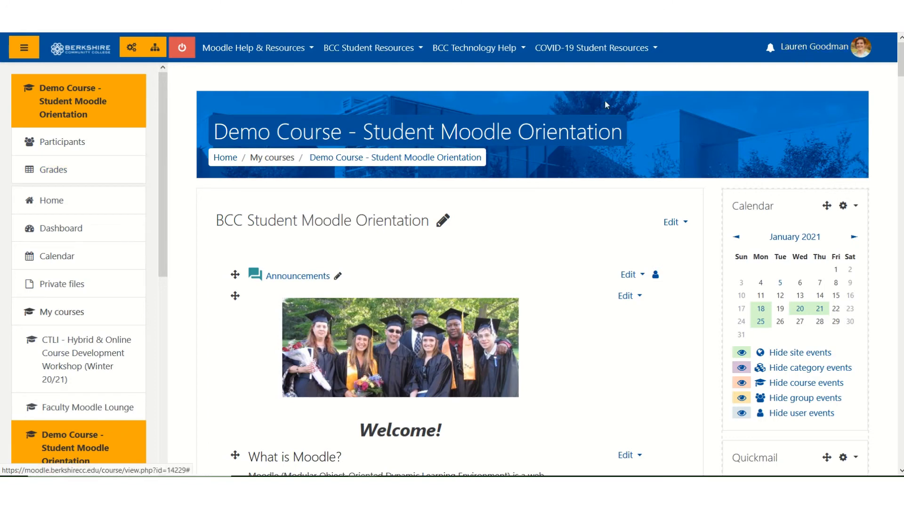
click(65, 147)
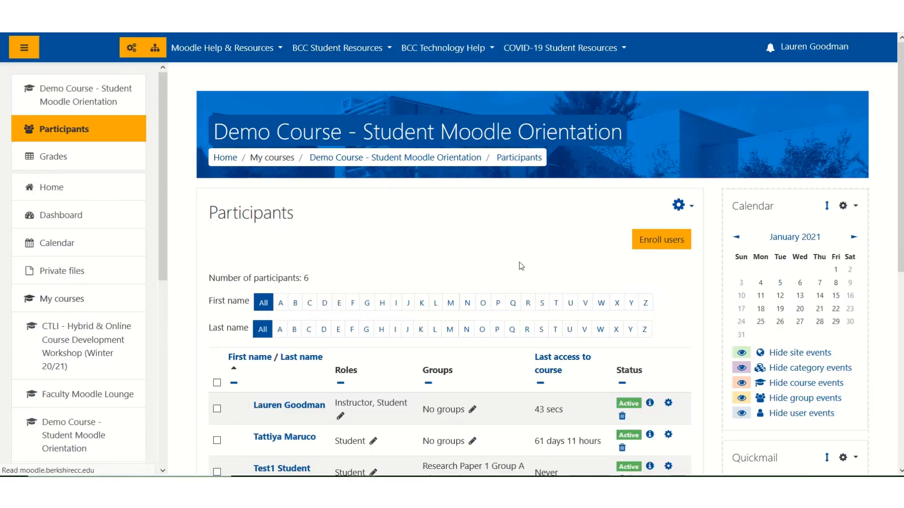
scroll(521, 266, down, 4)
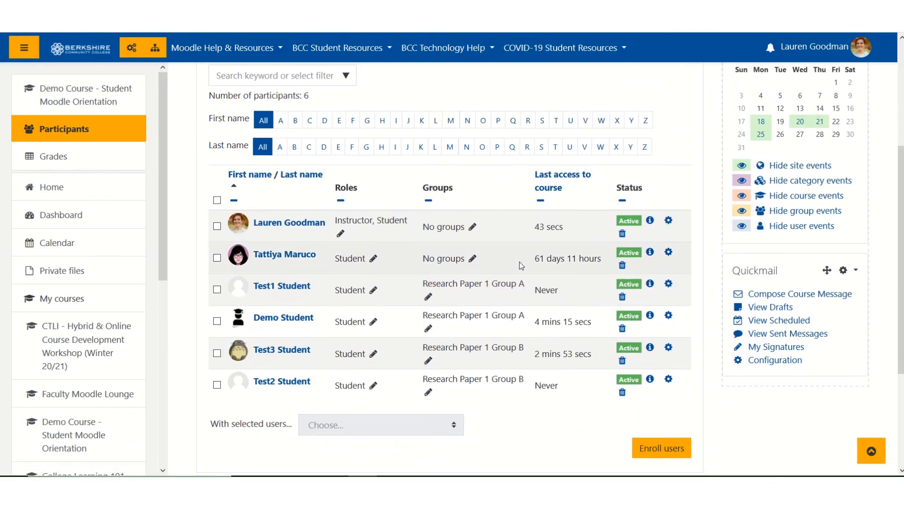
scroll(519, 263, down, 2)
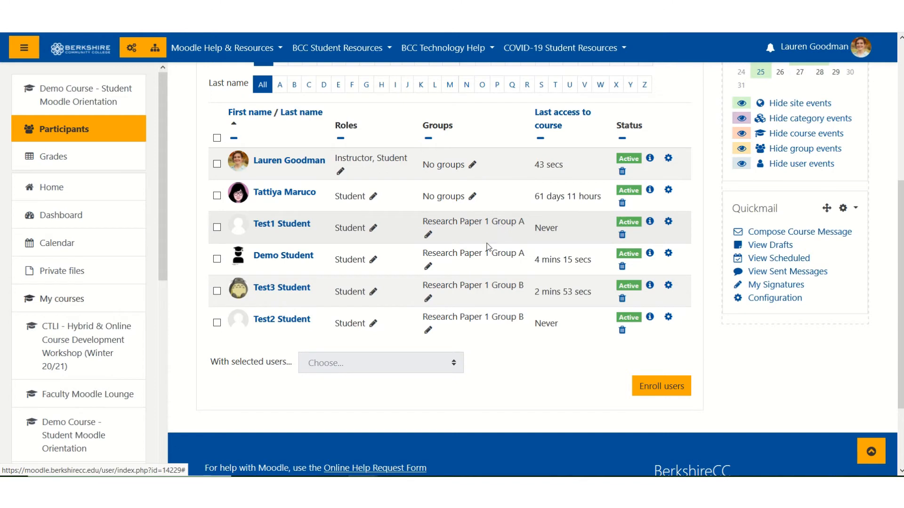
Switch to the Demo Student session and open Example Separate Groups Forum from the course page
mouse_move(362, 481)
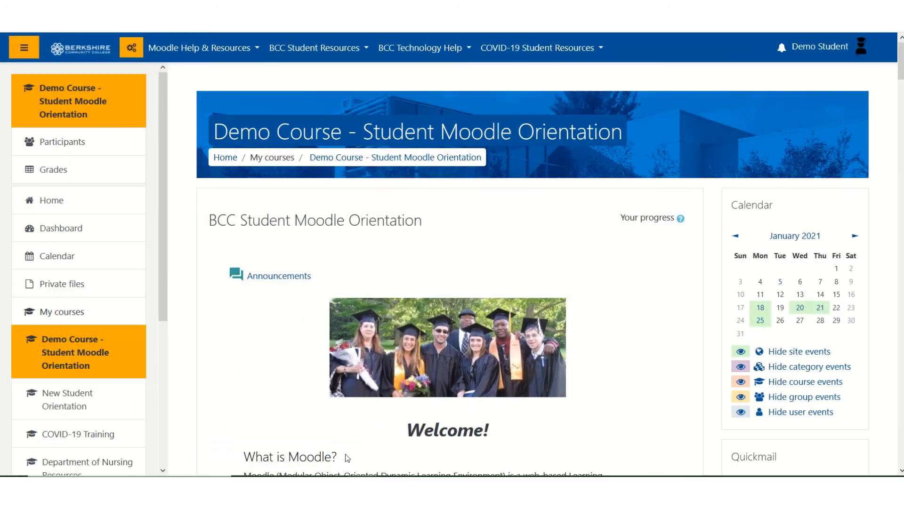
click(299, 438)
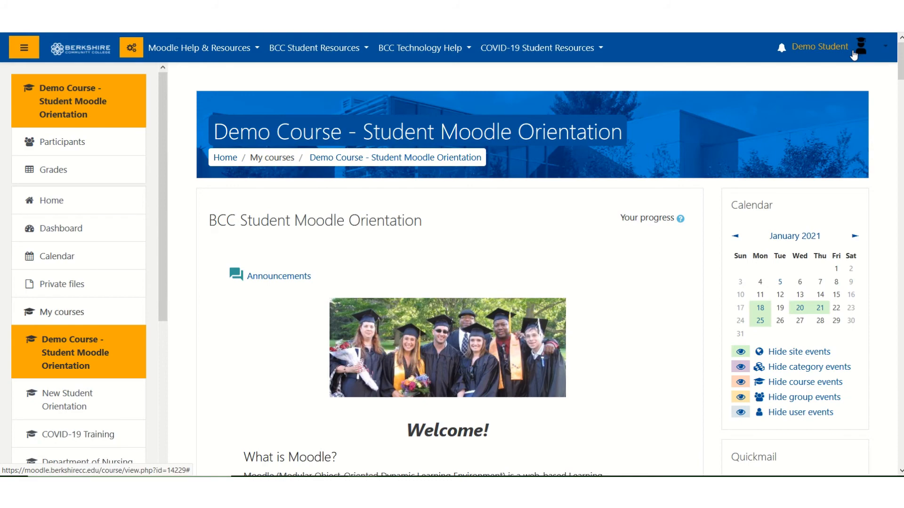
scroll(583, 352, down, 4)
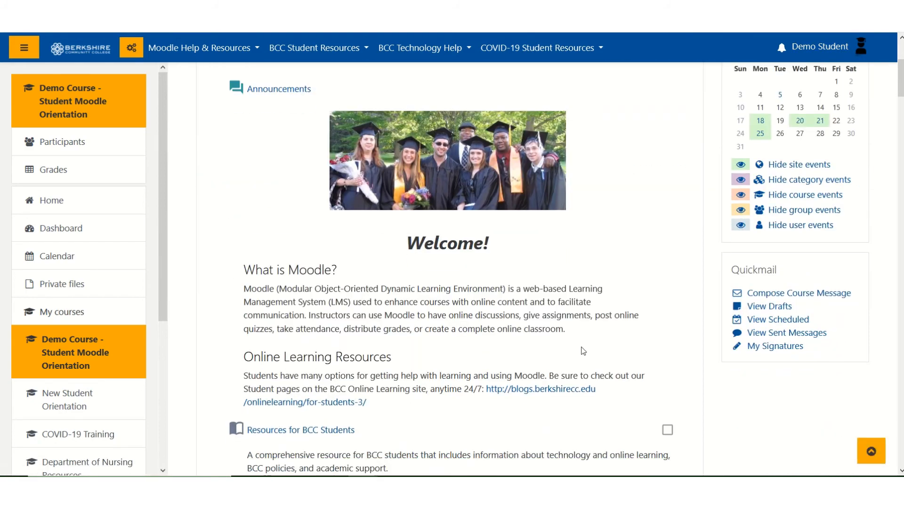
scroll(584, 352, down, 10)
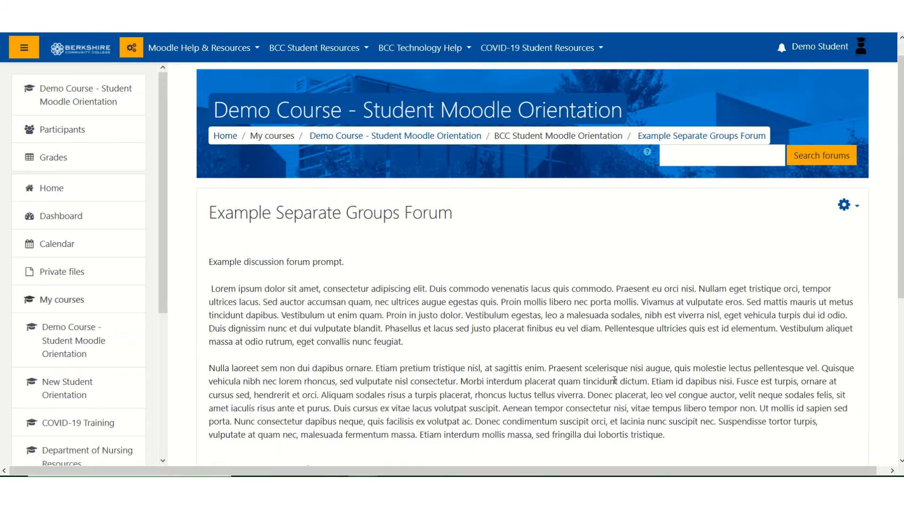
scroll(614, 382, down, 5)
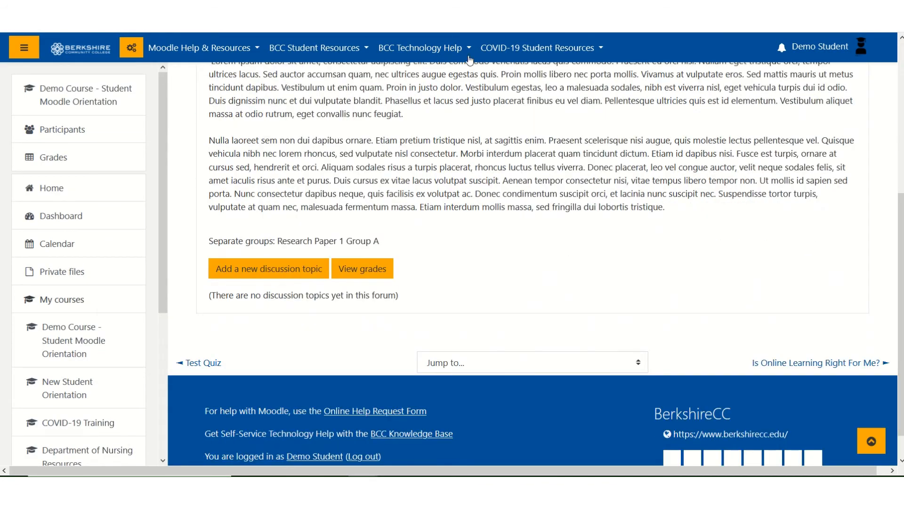
Start a new discussion topic in the forum with the subject "Demo Student (Group A) Post"
click(234, 269)
click(488, 309)
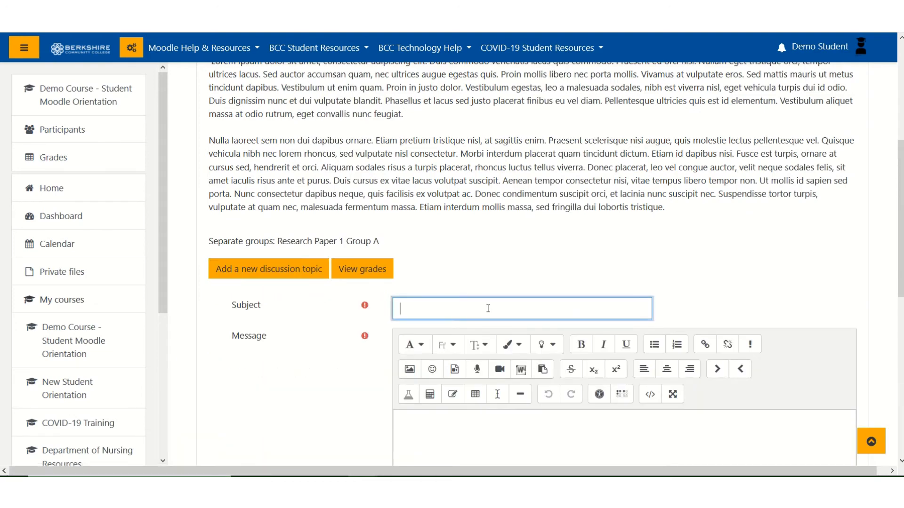
text(Demo Student (Grou)
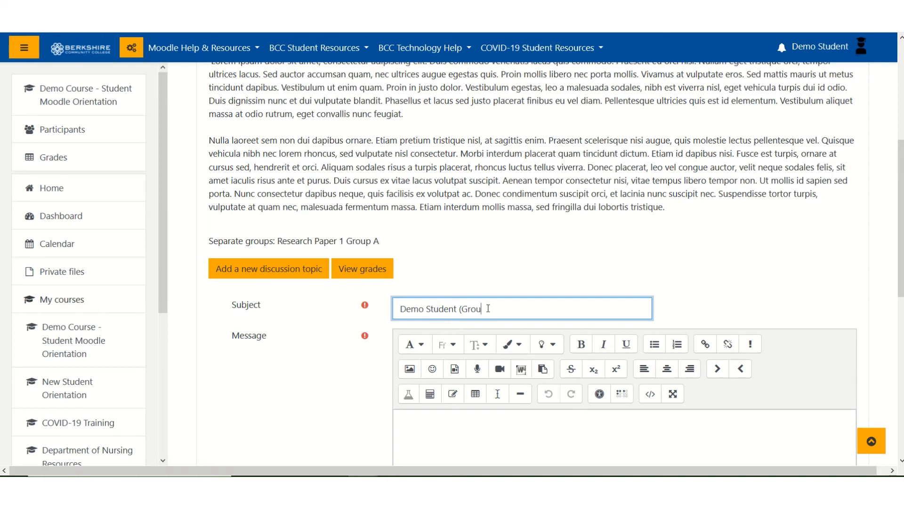
text(p A) Post)
Enter the message "This is a post from DEMO STUDENT (Group A)" with a separate placeholder paragraph, post it and reopen the forum's discussion list
scroll(488, 309, down, 4)
click(500, 277)
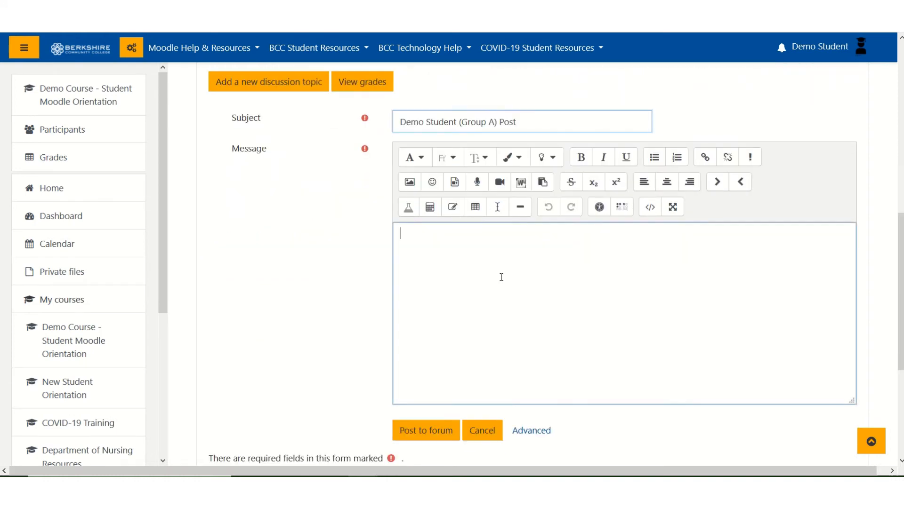
text(This is a post from DEMO STUDENT (Group A) Nulla laoreet sem non dui dapibus ornare. Etiam pretium tristique nisl, at sagittis enim. Praesent scelerisque nisi augue, quis molestie lectus pellentesque vel. Quisque vehicula nibh nec lorem rhoncus, sed vulputate nisl consectetur. Morbi interdum placerat quam tincidunt dictum. Etiam id dapibus nisi. Fusce est turpis, ornare at cursus sed, hendrerit et orci. Aliquam sodales risus a turpis placerat, rhoncus luctus tellus viverra. Donec placerat, leo vel congue auctor, velit neque sodales felis, sit amet iaculis risus ante et purus. Duis cursus ex vitae lacus volutpat suscipit. Aenean tempor consectetur nisi, vitae tempus libero tempor non. Ut mollis id sapien sed porta. Nunc consectetur dapibus neque, quis facilisis ex volutpat ac. Donec condimentum suscipit orci, et lacinia nunc suscipit nec. Suspendisse tortor turpis, vulputate at quam nec, malesuada fermentum massa. Etiam interdum mollis massa, sed fringilla dui lobortis tristique.)
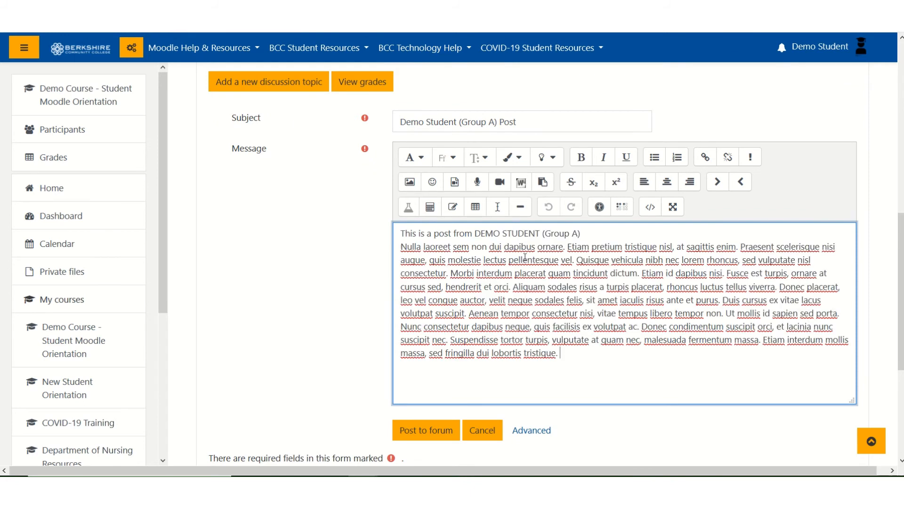
click(585, 231)
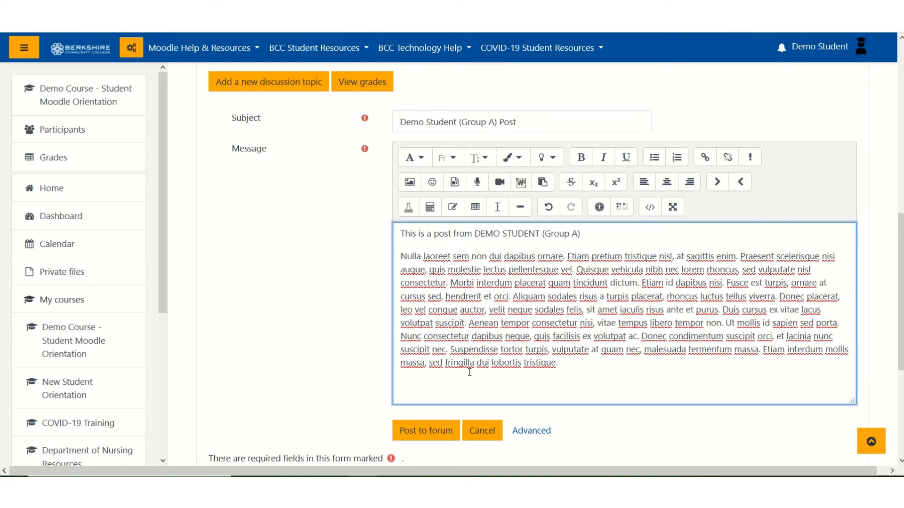
click(442, 430)
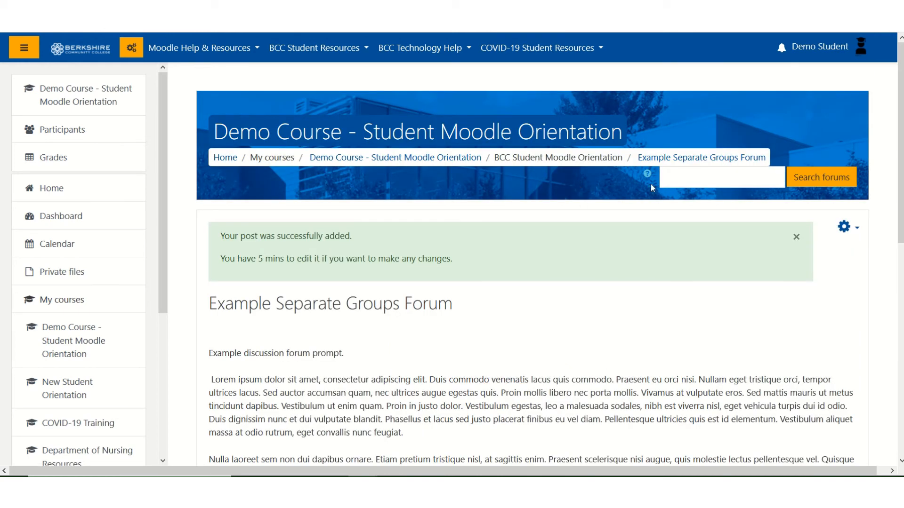
click(717, 160)
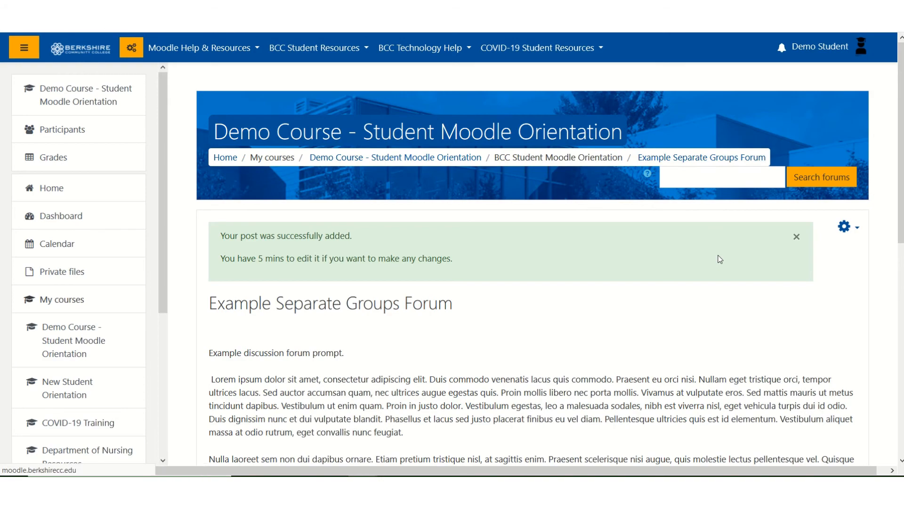
scroll(717, 259, down, 5)
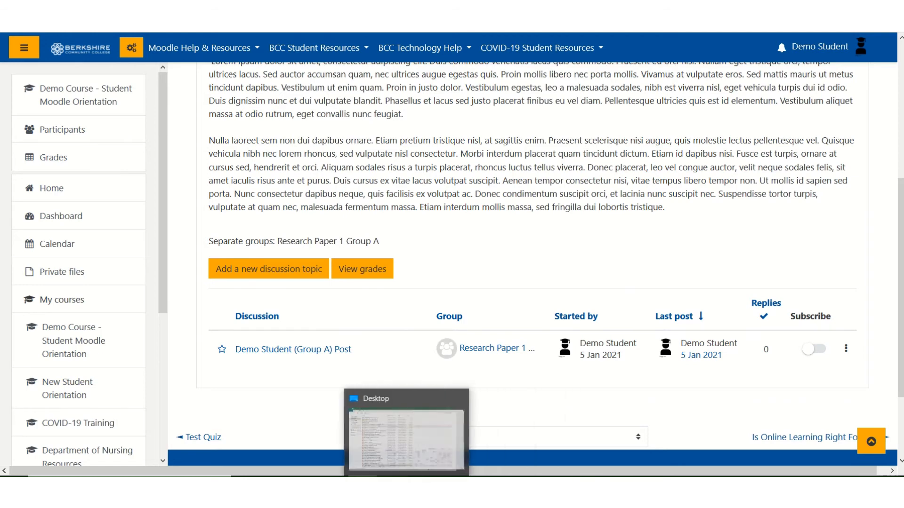
Switch to the Test3 Student session and open Example Separate Groups Forum from the course page
mouse_move(362, 485)
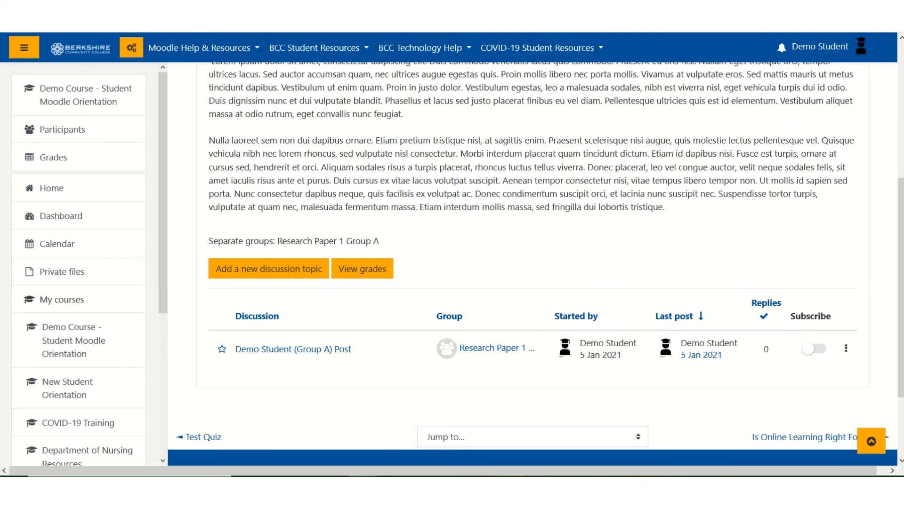
mouse_move(509, 490)
click(509, 441)
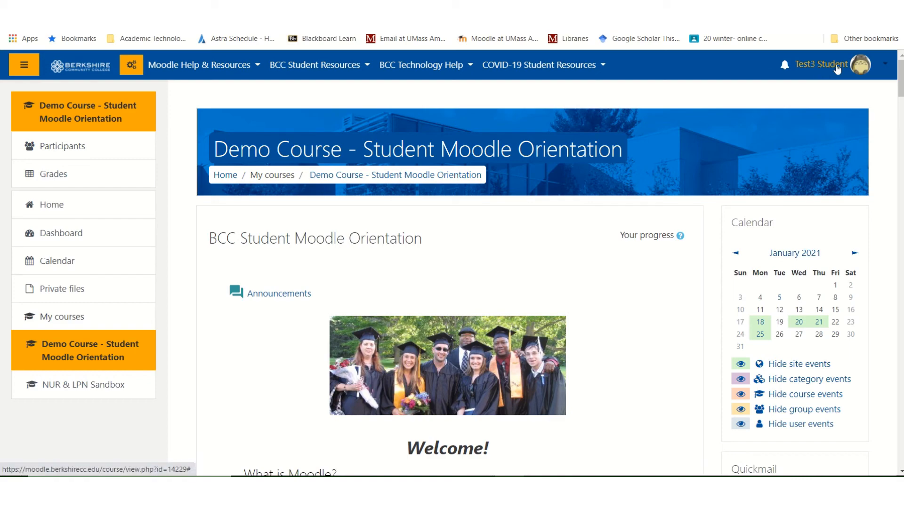
scroll(497, 254, down, 3)
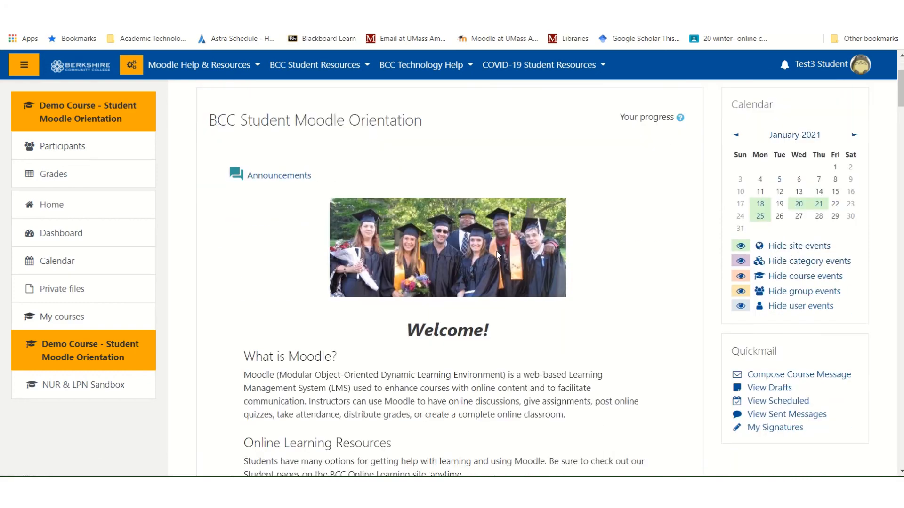
scroll(497, 254, down, 10)
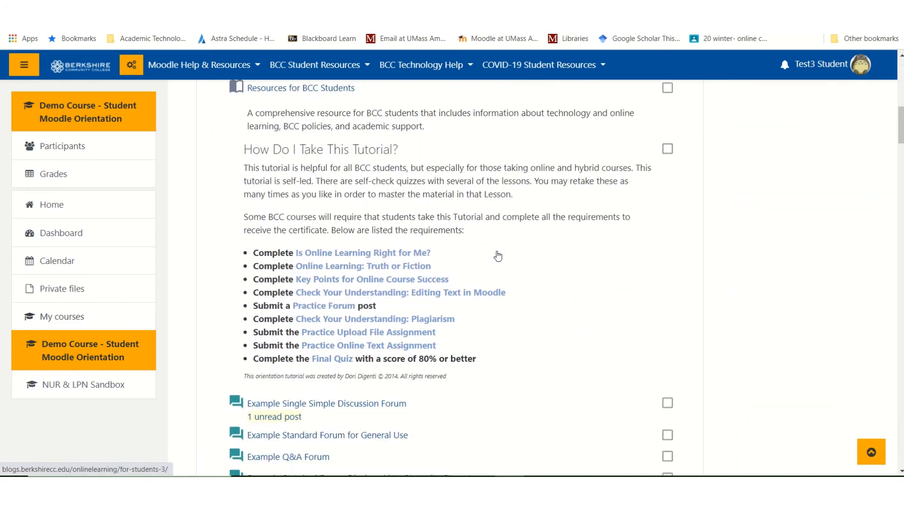
scroll(498, 254, down, 3)
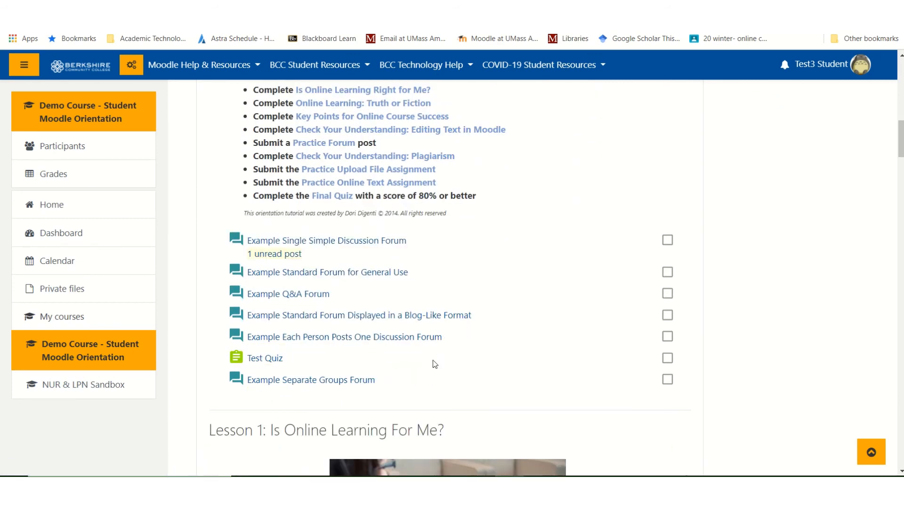
click(320, 386)
scroll(525, 372, down, 5)
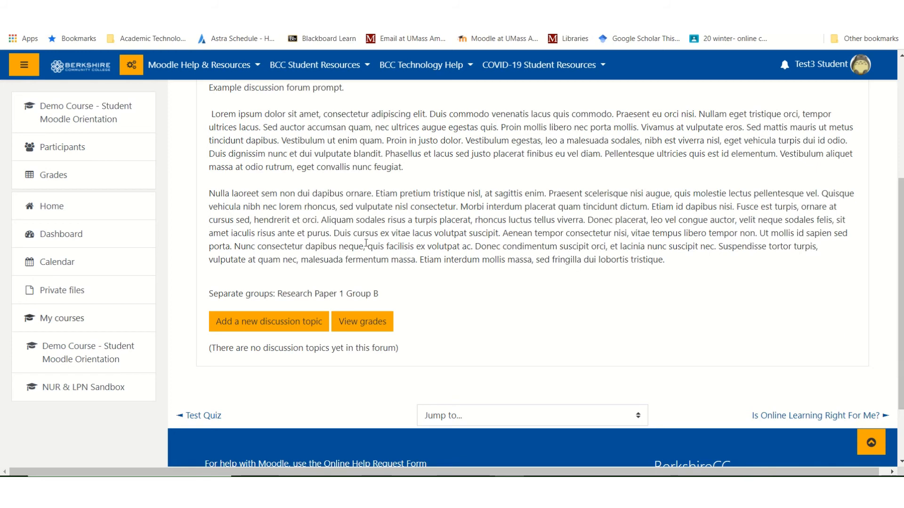
Start a new discussion topic as Test3 Student with the subject "Test Student 3 Post (Group B)"
click(283, 325)
scroll(473, 245, down, 3)
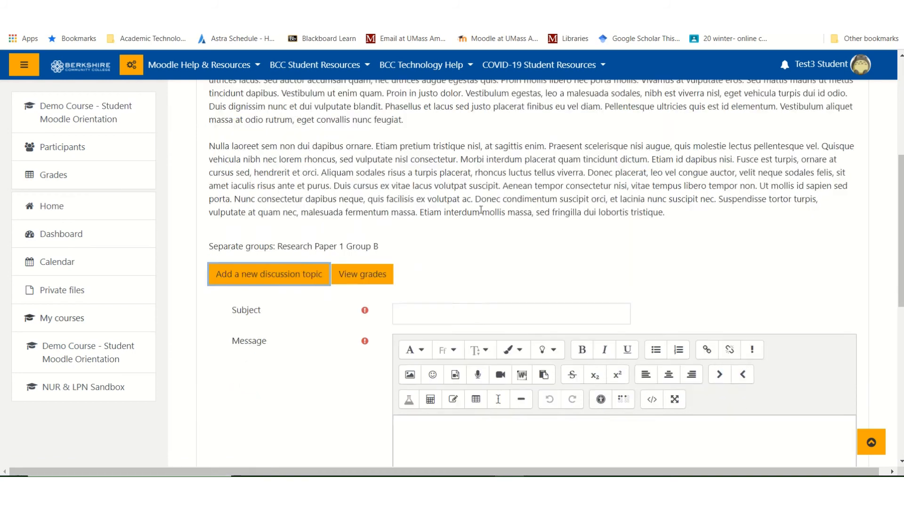
click(472, 244)
text(T)
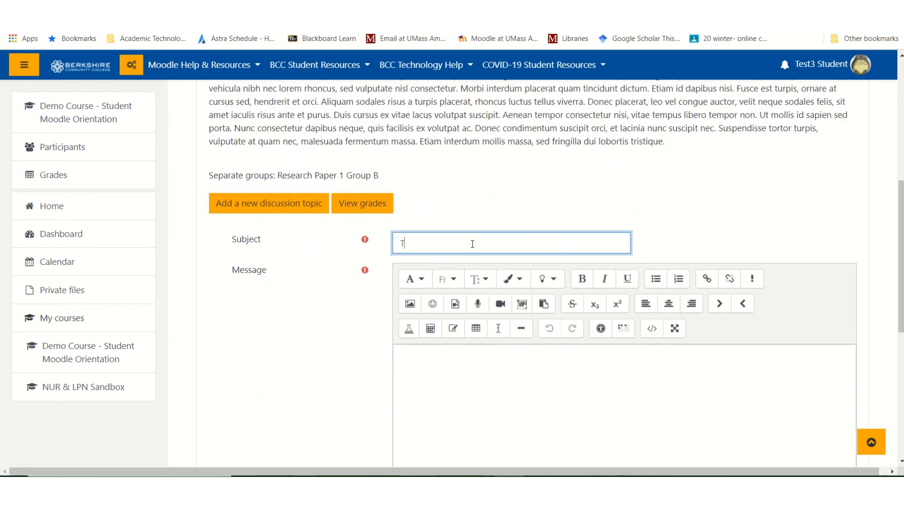
text(est Student 3 Post (Grou)
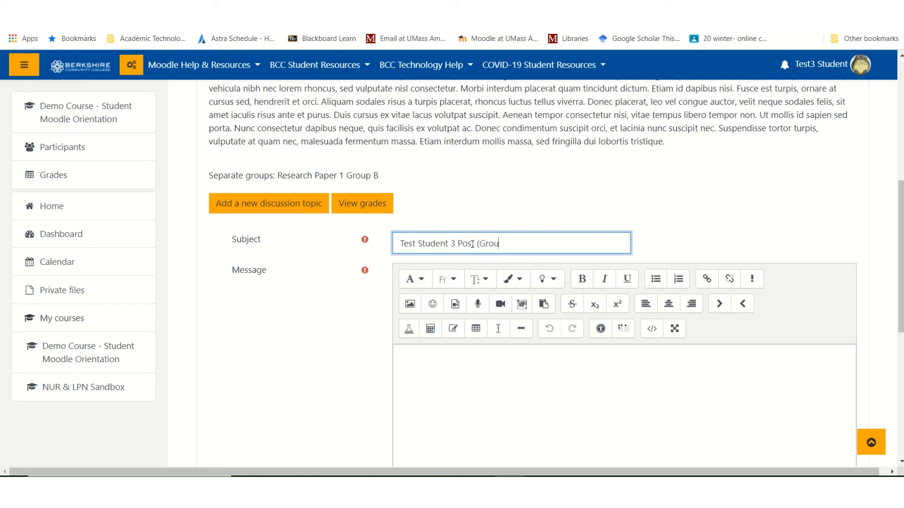
text(p B))
Enter the message "This is a post from TEST STUDENT 3 (Group B)" with a placeholder paragraph, post it and reopen the forum
click(530, 397)
text(This is a post from TEST STUDENT 3 (Group B)  Nulla laoreet sem non dui dapibus ornare. Etiam pretium tristique nisl, at sagittis enim. Praesent scelerisque nisi augue, quis molestie lectus pellentesque vel. Quisque vehicula nibh nec lorem rhoncus, sed vulputate nisl consectetur. Morbi interdum placerat quam tincidunt dictum. Etiam id dapibus nisi. Fusce est turpis, ornare at cursus sed, hendrerit et orci. Aliquam sodales risus a turpis placerat, rhoncus luctus tellus viverra. Donec placerat, leo vel congue auctor, velit neque sodales felis, sit amet iaculis risus ante et purus. Duis cursus ex vitae lacus volutpat suscipit. Aenean tempor consectetur nisi, vitae tempus libero tempor non. Ut mollis id sapien sed porta. Nunc consectetur dapibus neque, quis facilisis ex volutpat ac. Donec condimentum suscipit orci, et lacinia nunc suscipit nec. Suspendisse tortor turpis, vulputate at quam nec, malesuada fermentum massa. Etiam interdum mollis massa, sed fringilla dui lobortis tristique.)
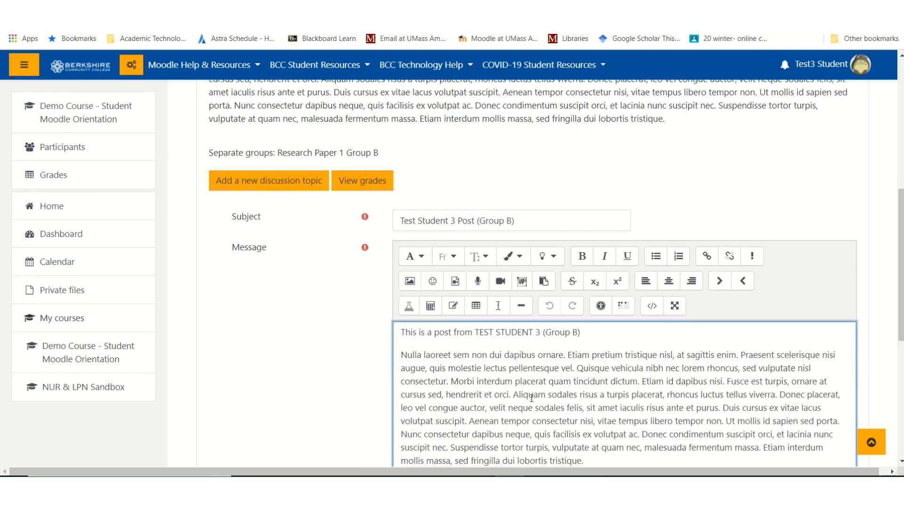
scroll(347, 363, down, 4)
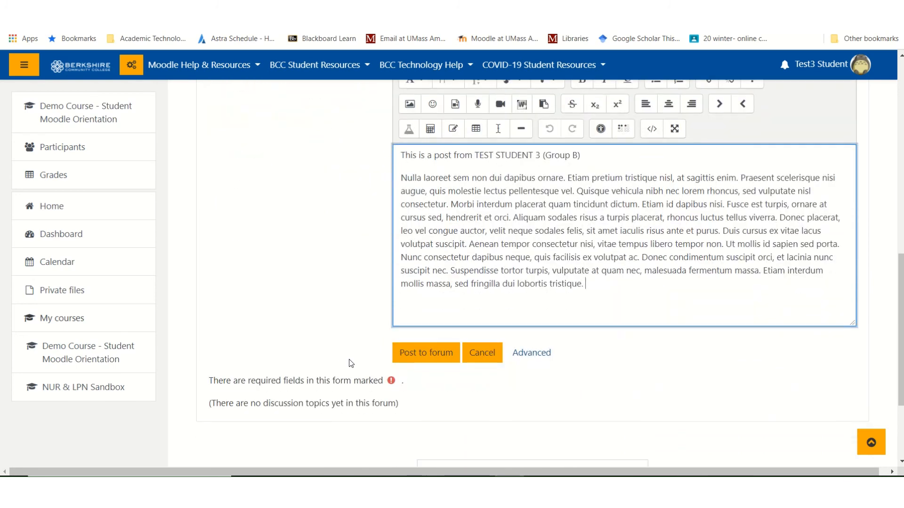
click(426, 354)
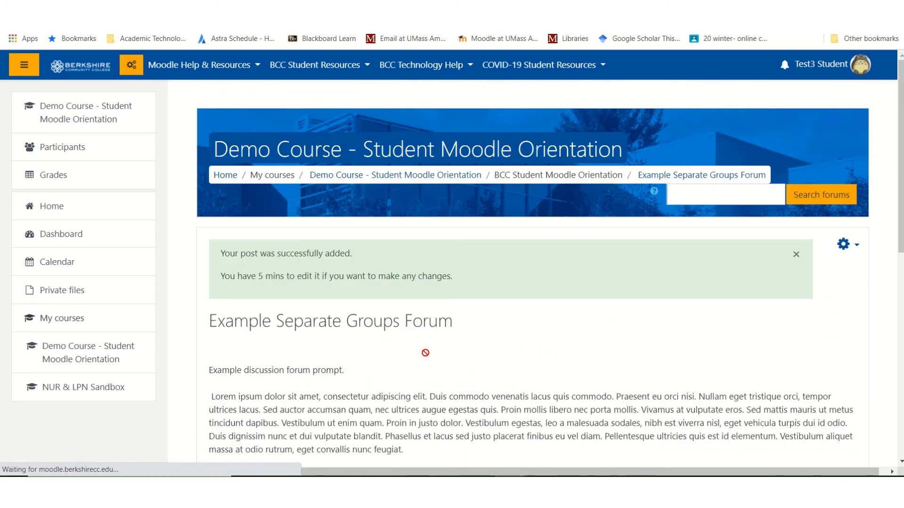
scroll(499, 356, down, 1)
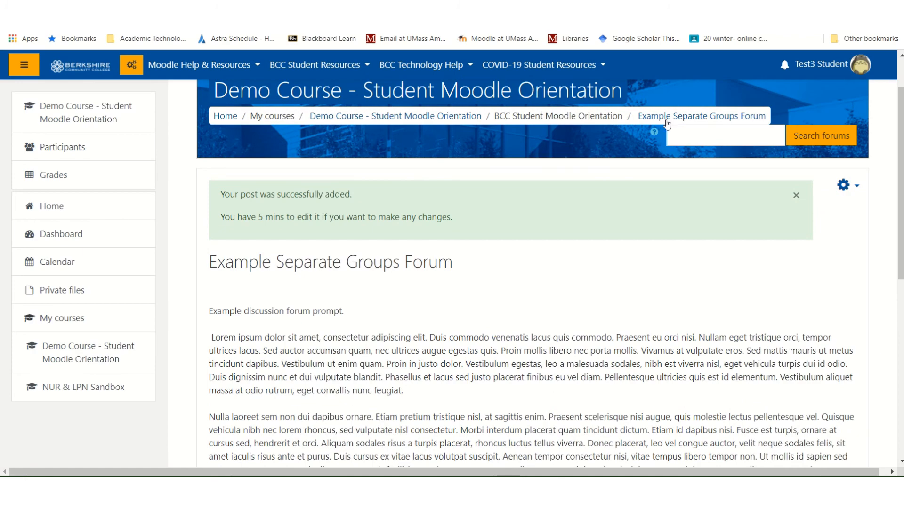
click(702, 116)
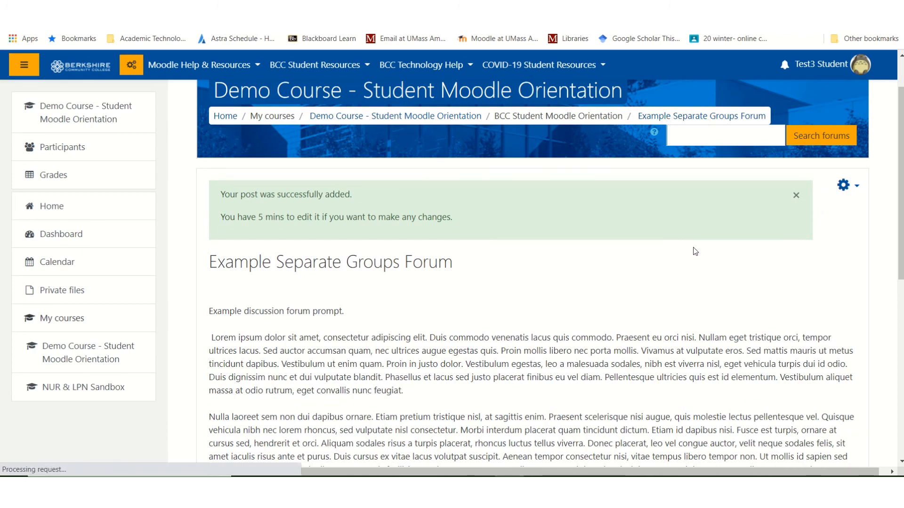
Check the forum's discussion list as Test3 Student, and open Example Separate Groups Forum in the instructor session
scroll(695, 251, down, 5)
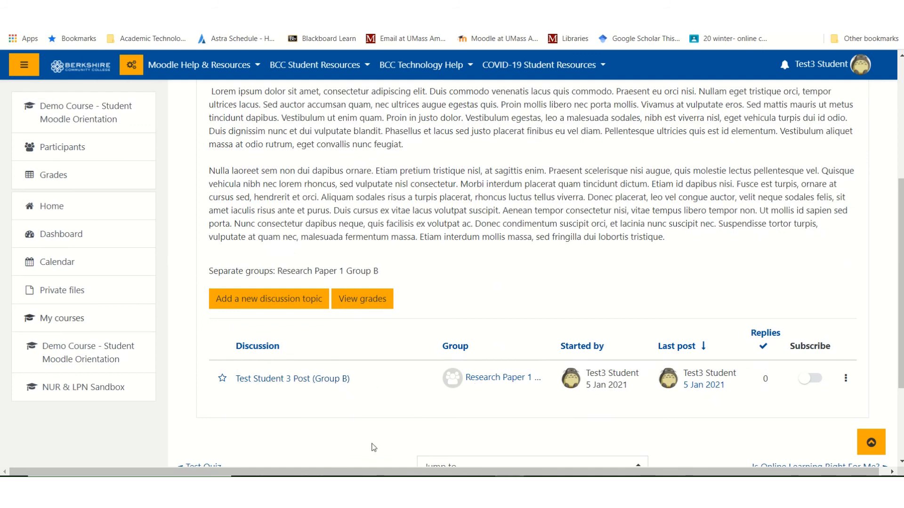
mouse_move(363, 487)
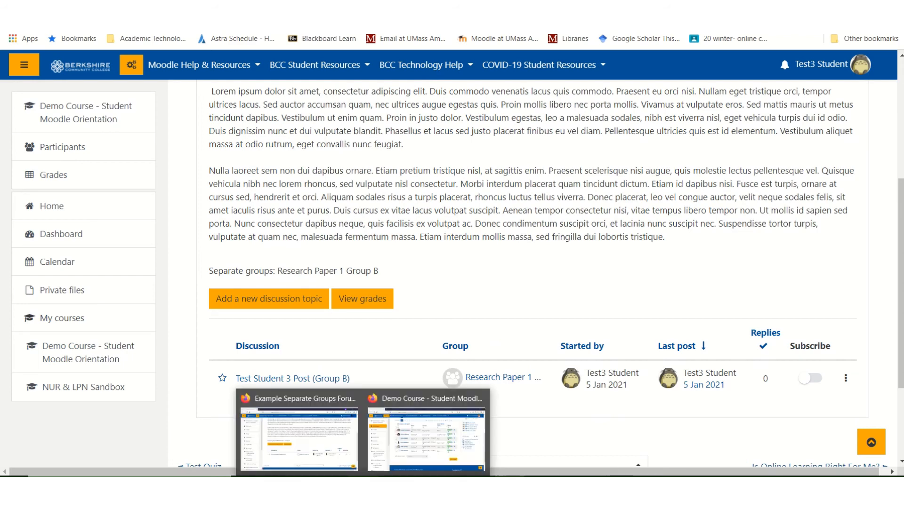
click(426, 438)
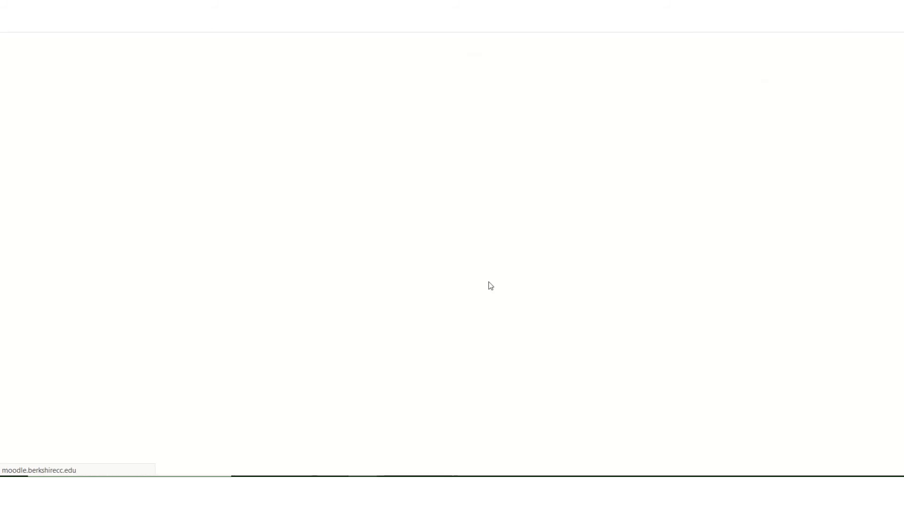
scroll(489, 284, down, 6)
scroll(490, 282, down, 8)
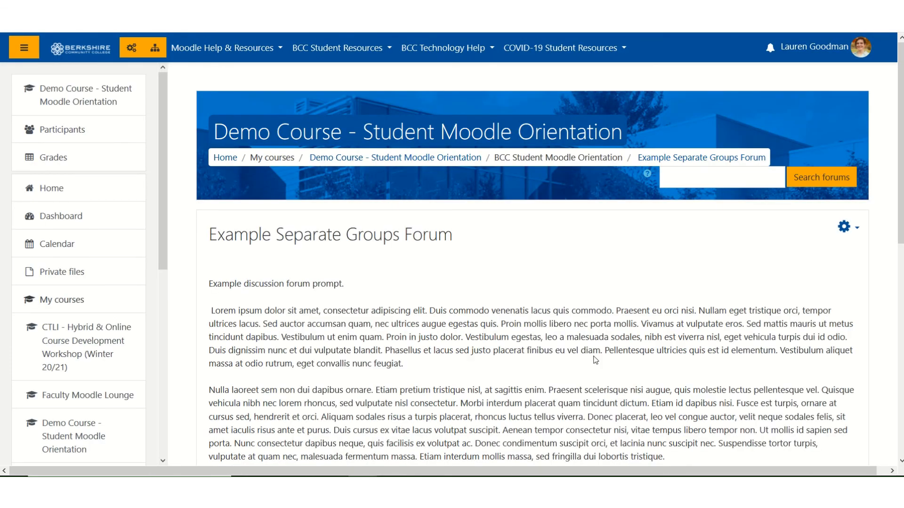
scroll(687, 360, down, 7)
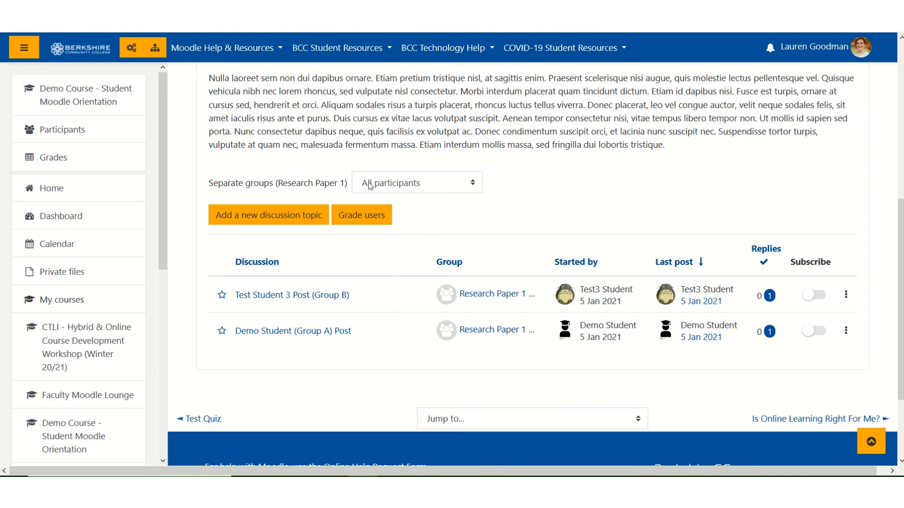
Filter the forum's discussions to Research Paper 1 Group A and set the separate groups filter back to All participants
click(466, 184)
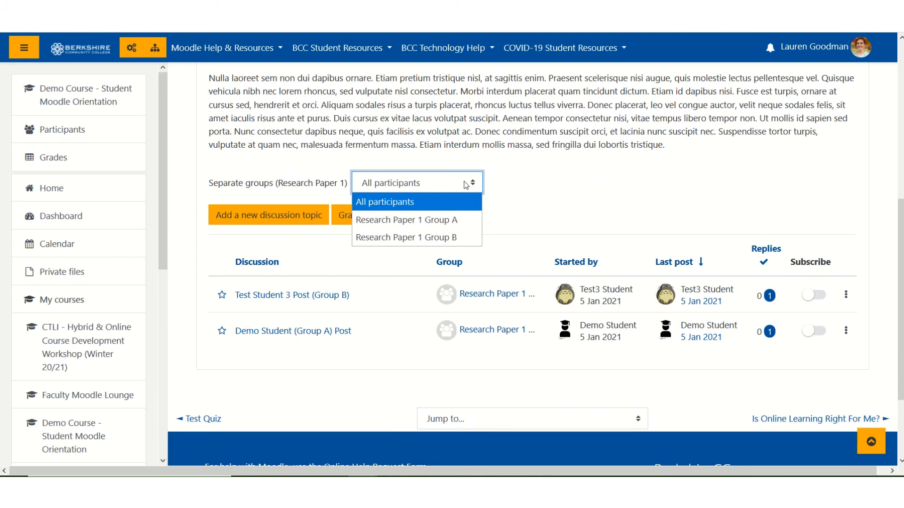
click(469, 222)
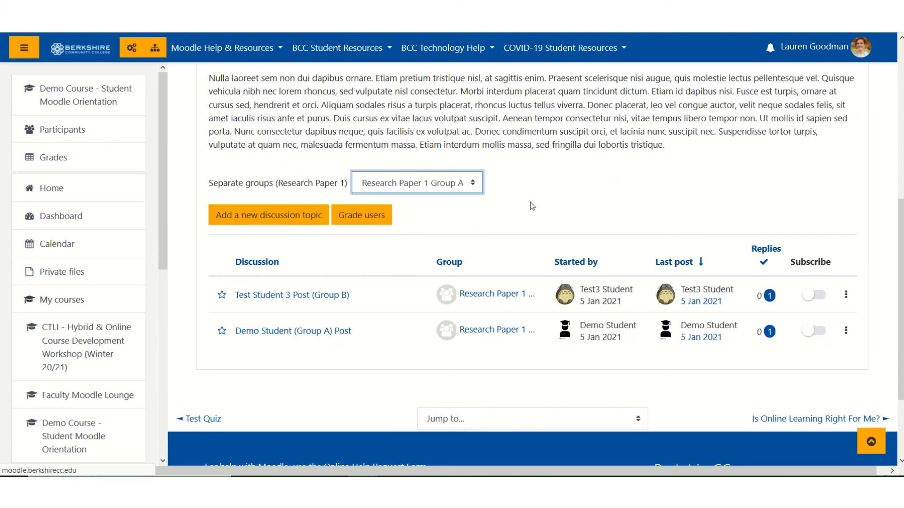
scroll(515, 286, down, 5)
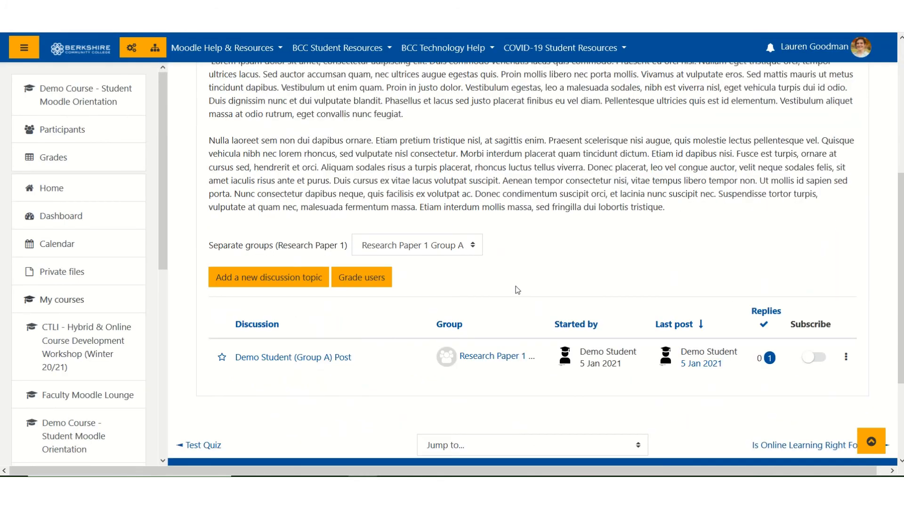
click(473, 245)
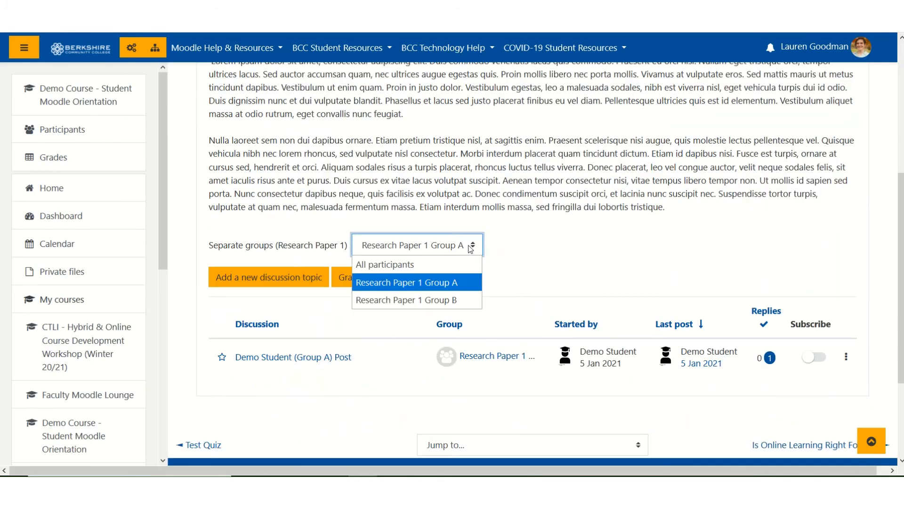
click(451, 265)
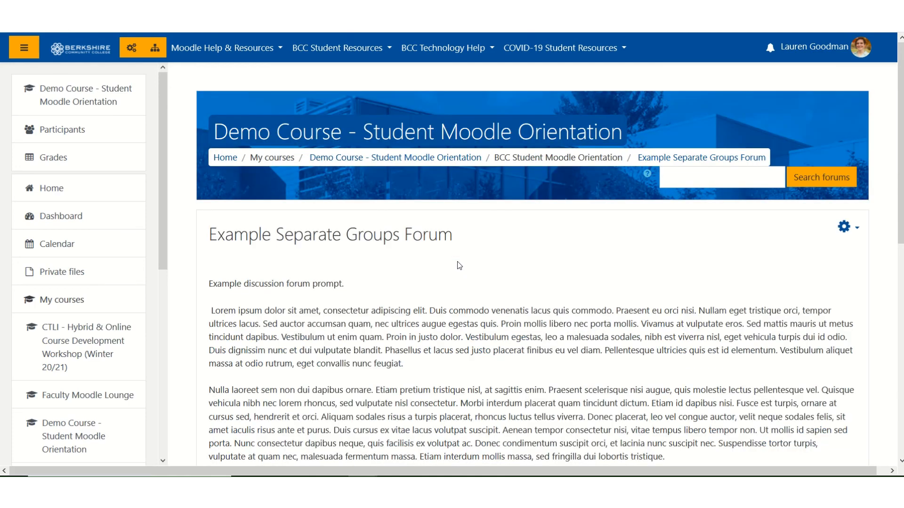
scroll(457, 262, down, 5)
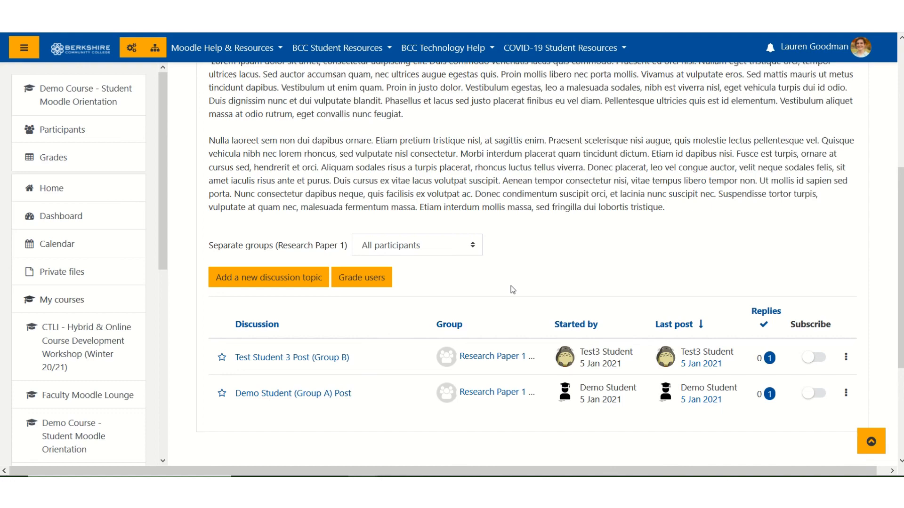
Open the forum's user grading view for Test1 Student and close it to return to the discussion list
scroll(513, 289, up, 5)
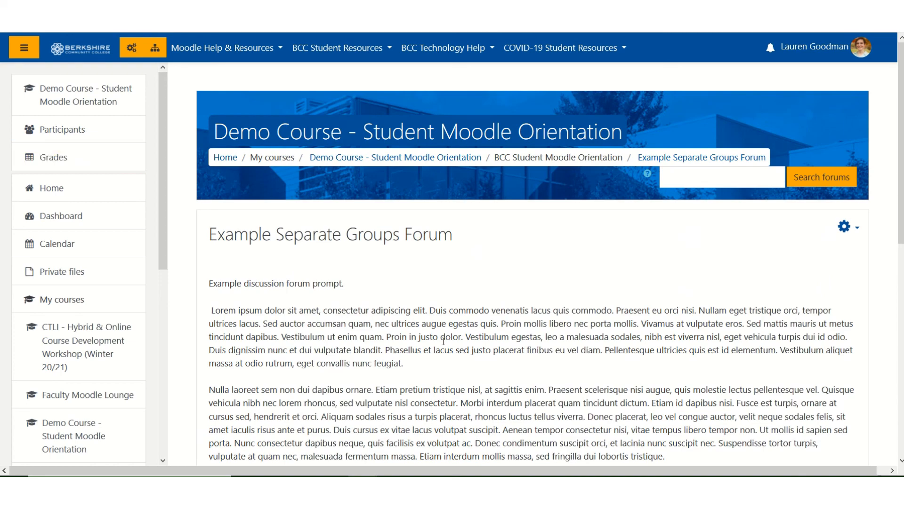
scroll(443, 340, down, 5)
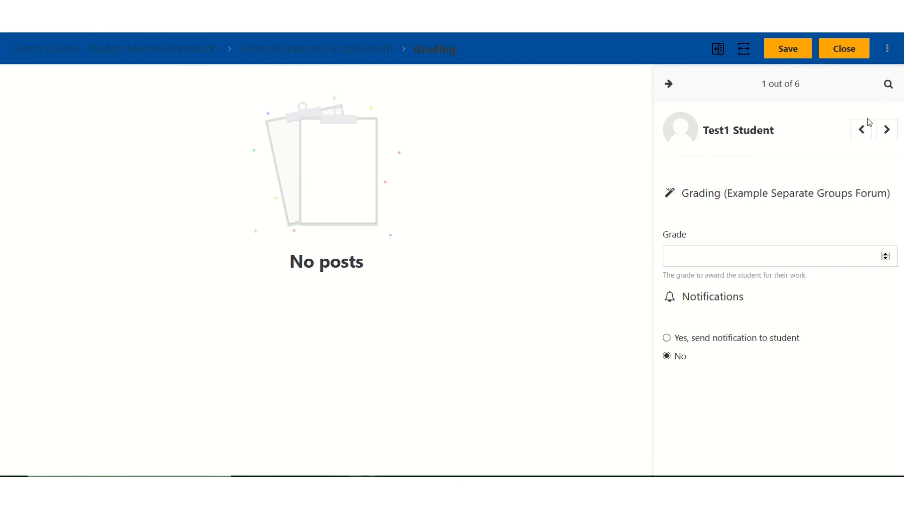
click(838, 53)
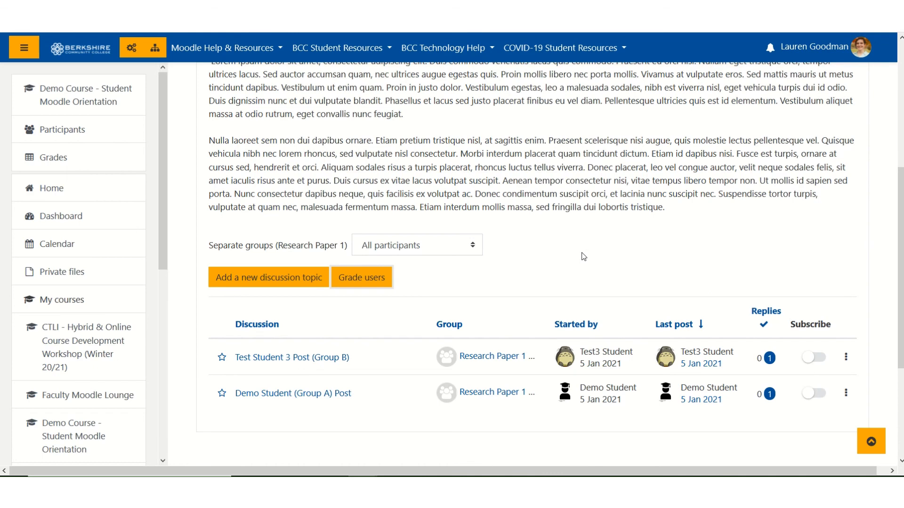
scroll(583, 256, up, 3)
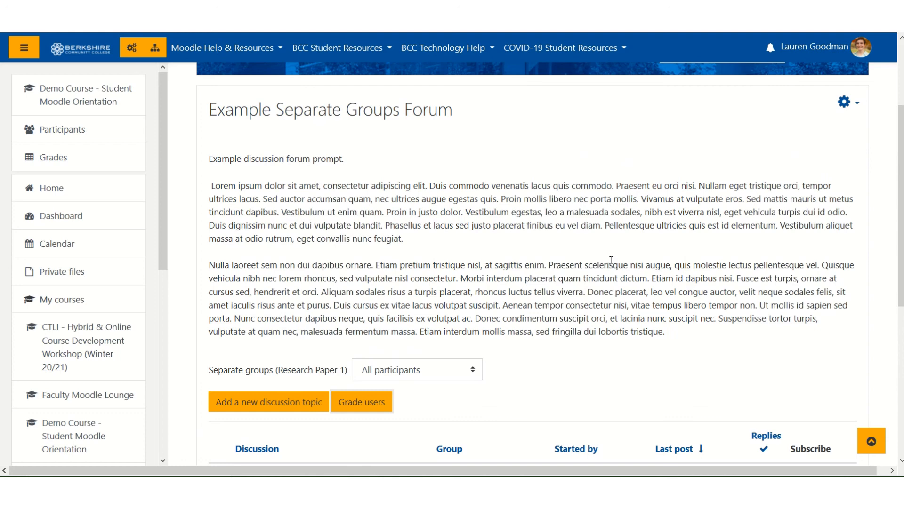
mouse_move(453, 5)
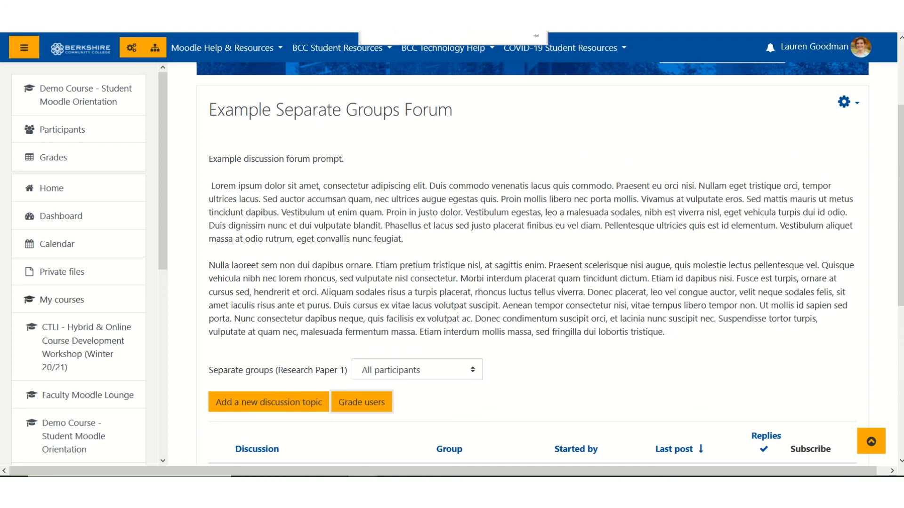